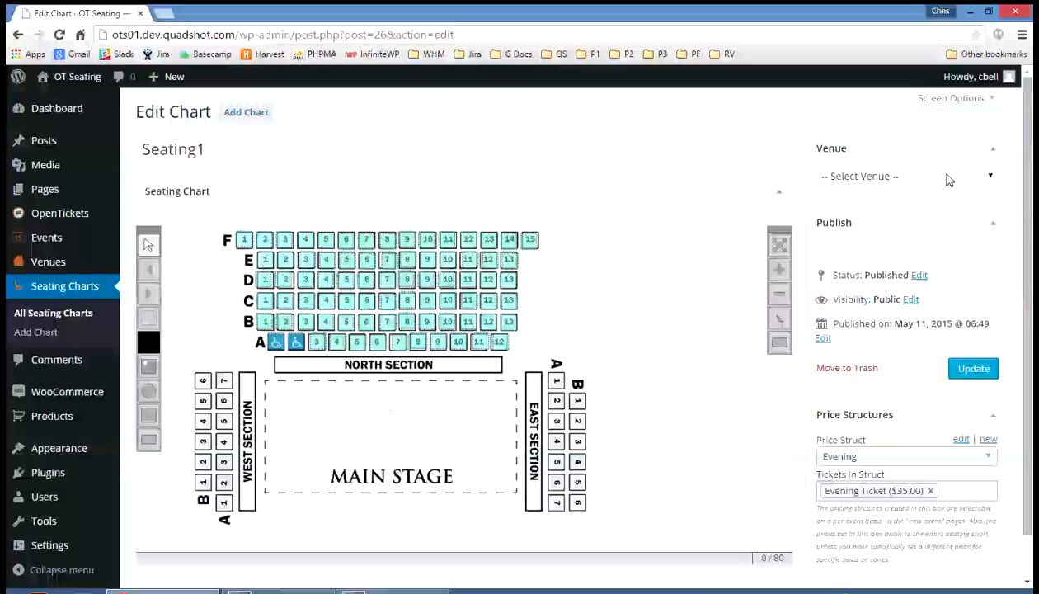
- Assign My Venue to the Seating1 chart and save the update
click(992, 178)
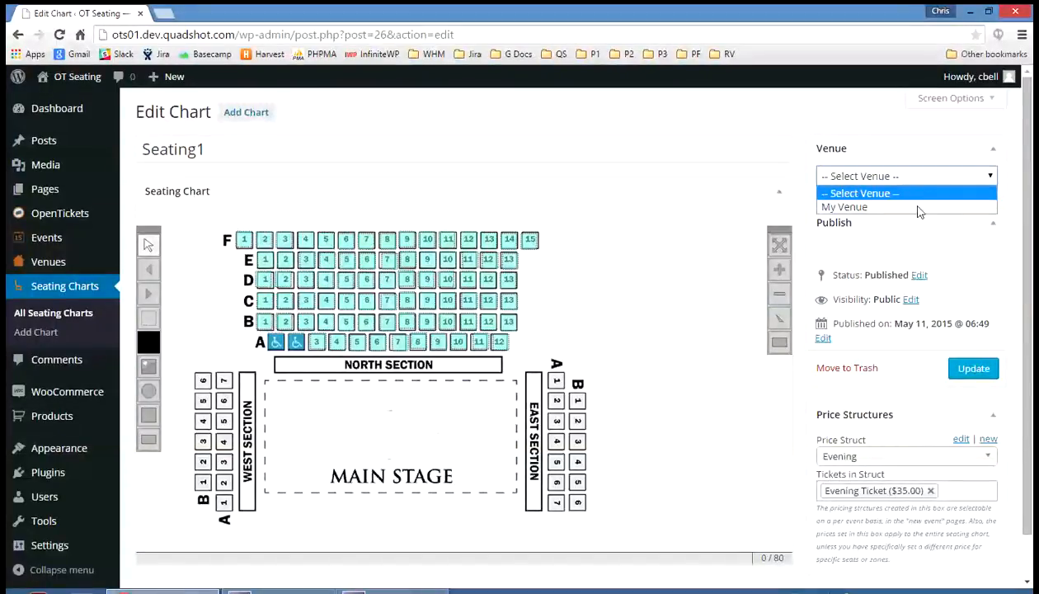
click(868, 208)
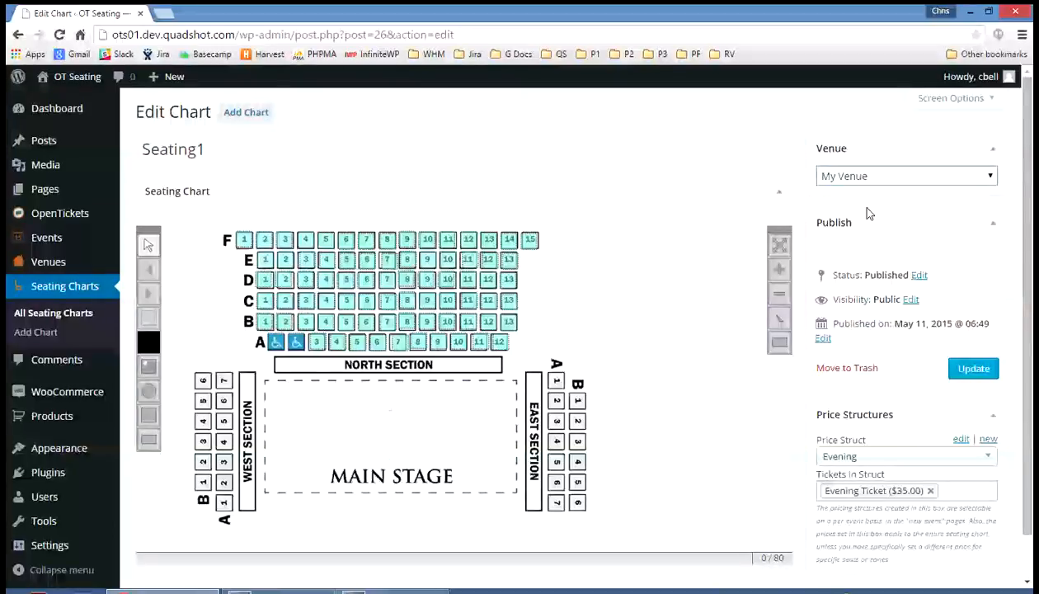
click(962, 370)
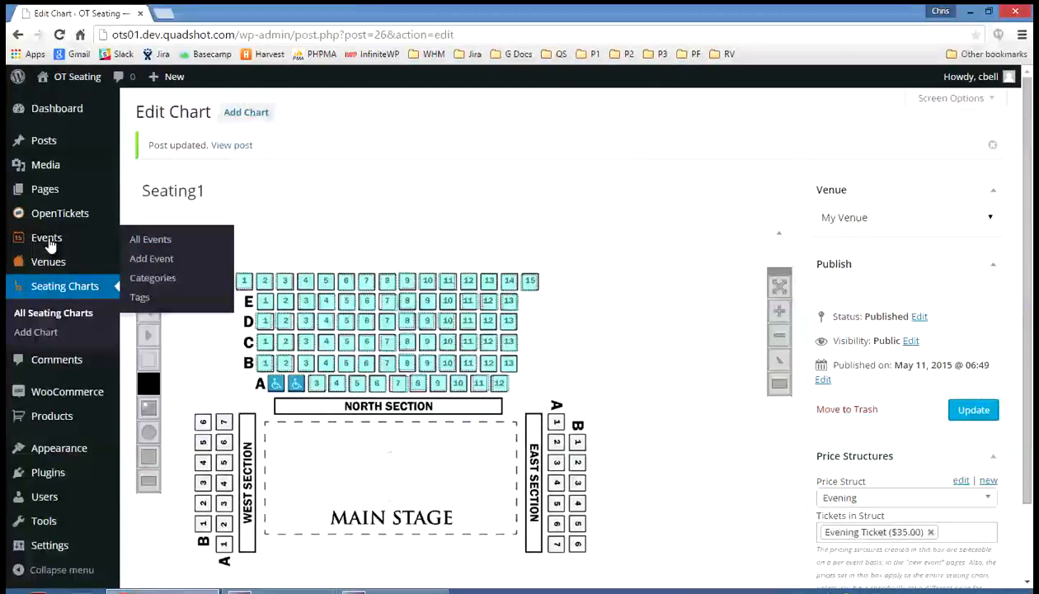
- Create a new event and title it "Event 1"
click(46, 237)
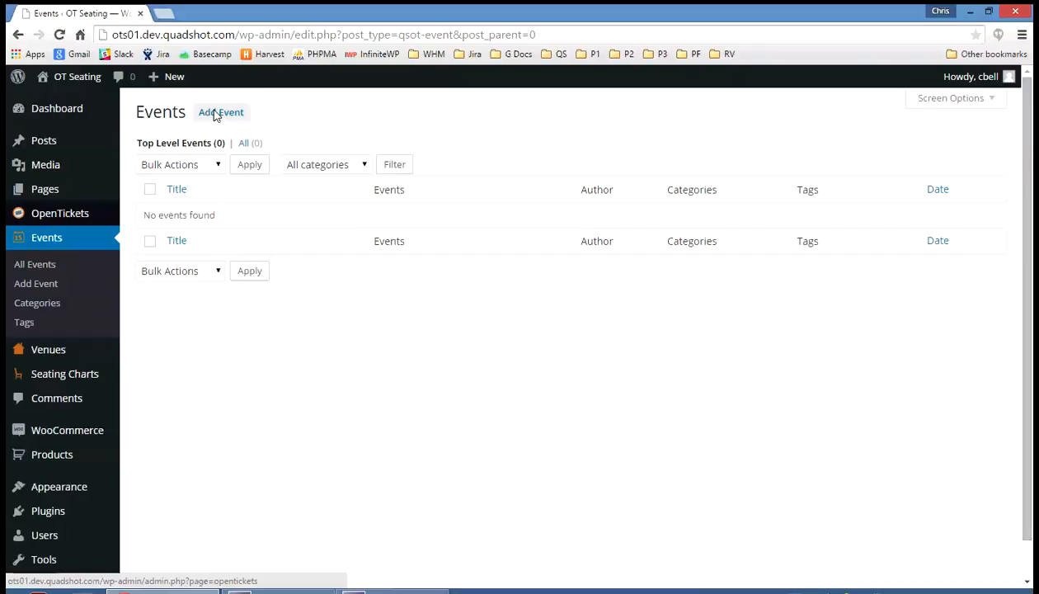
click(216, 114)
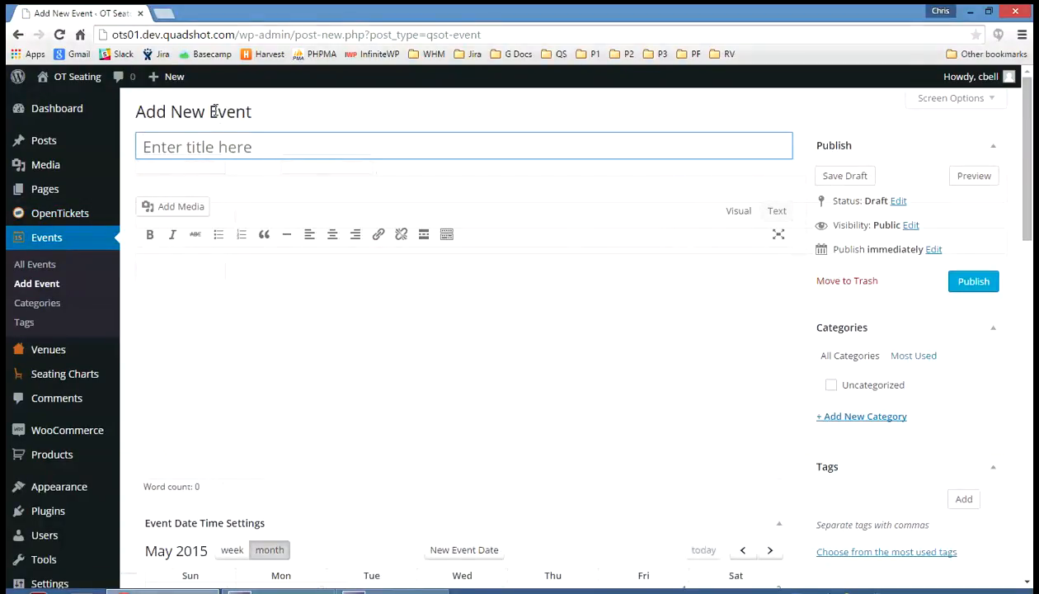
text(Event )
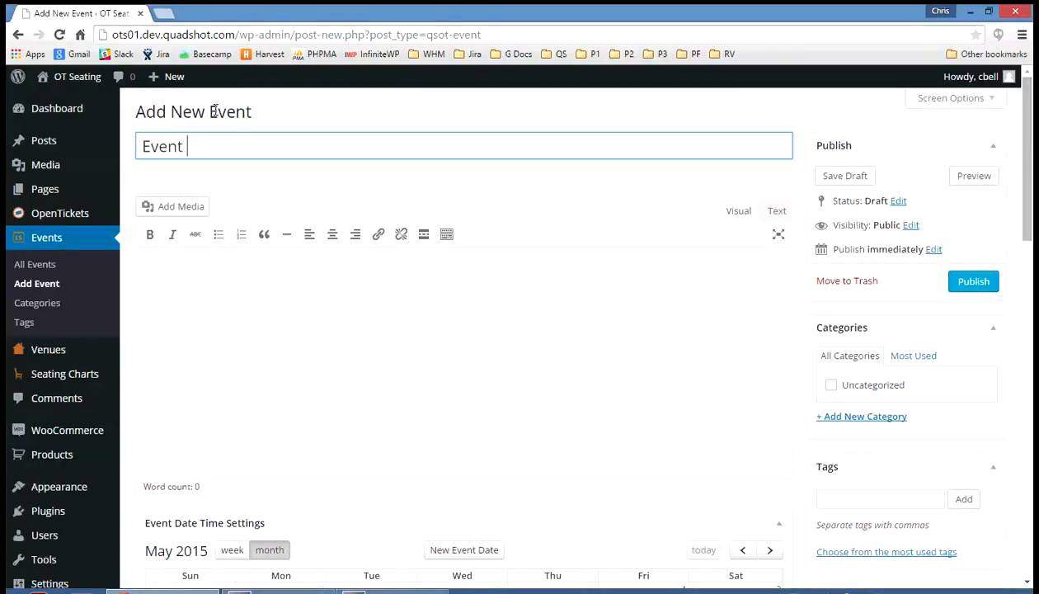
text(1)
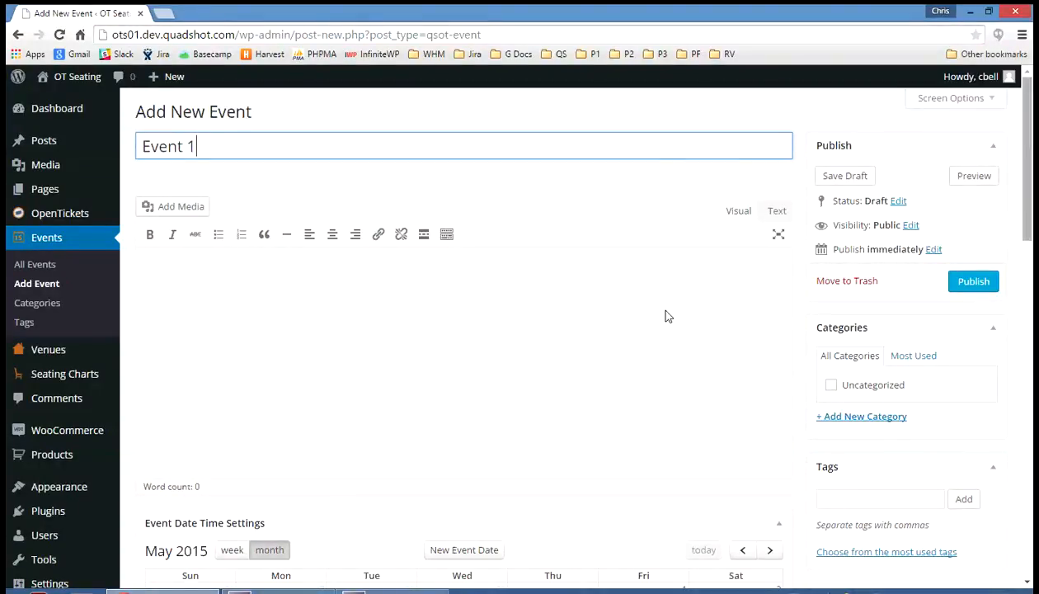
- Set the Event 1 picture from the media library as the event's featured image
scroll(668, 317, down, 13)
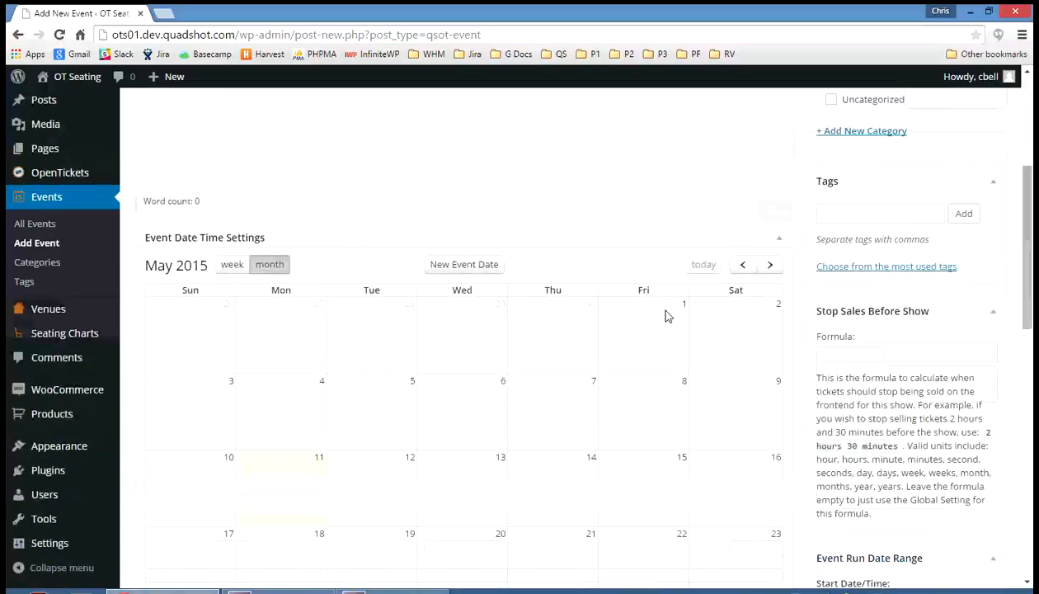
scroll(668, 316, up, 4)
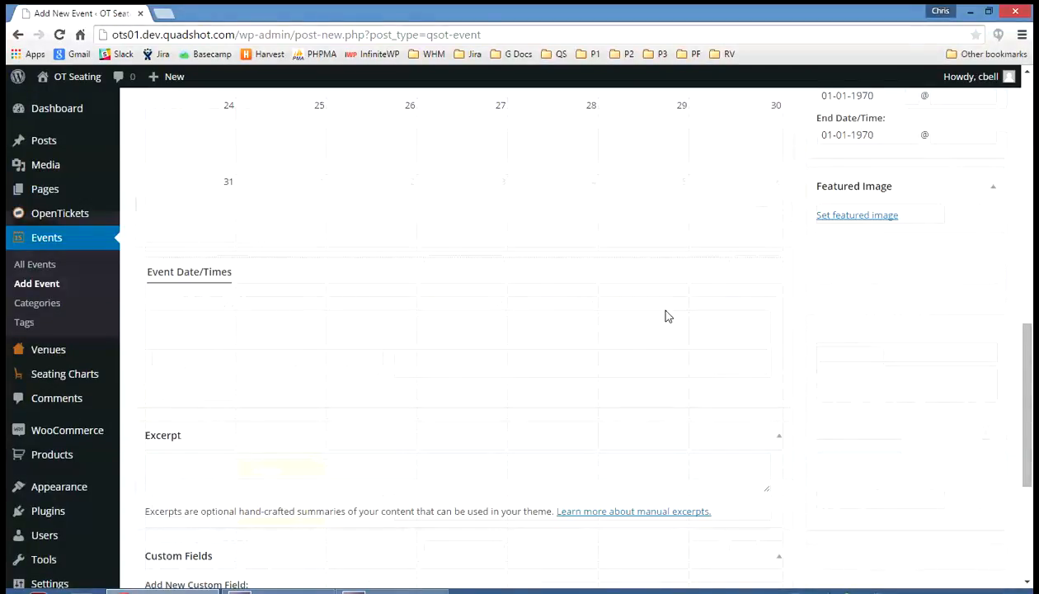
scroll(825, 272, up, 1)
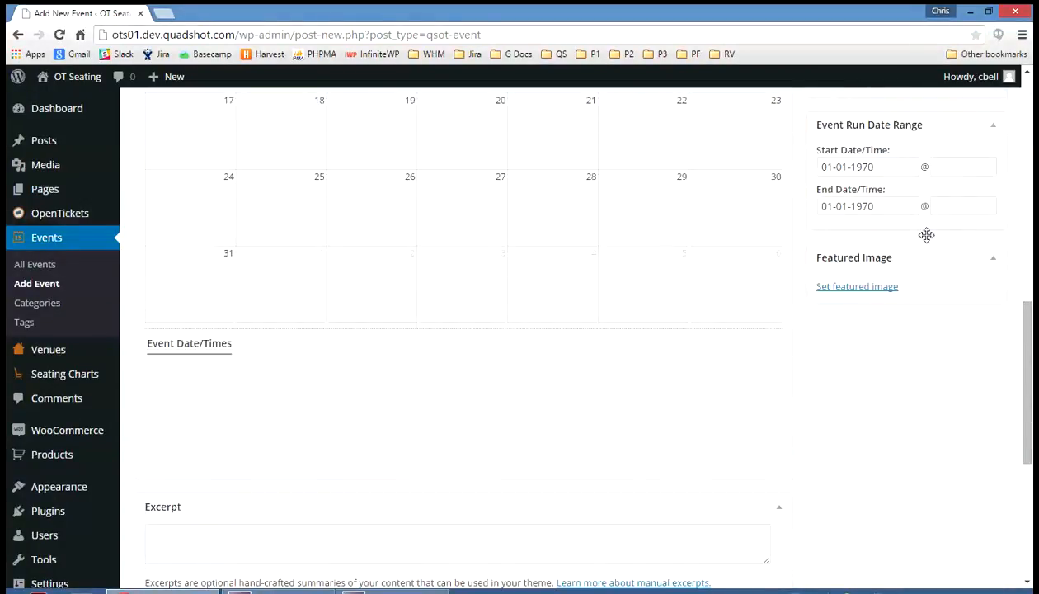
click(871, 288)
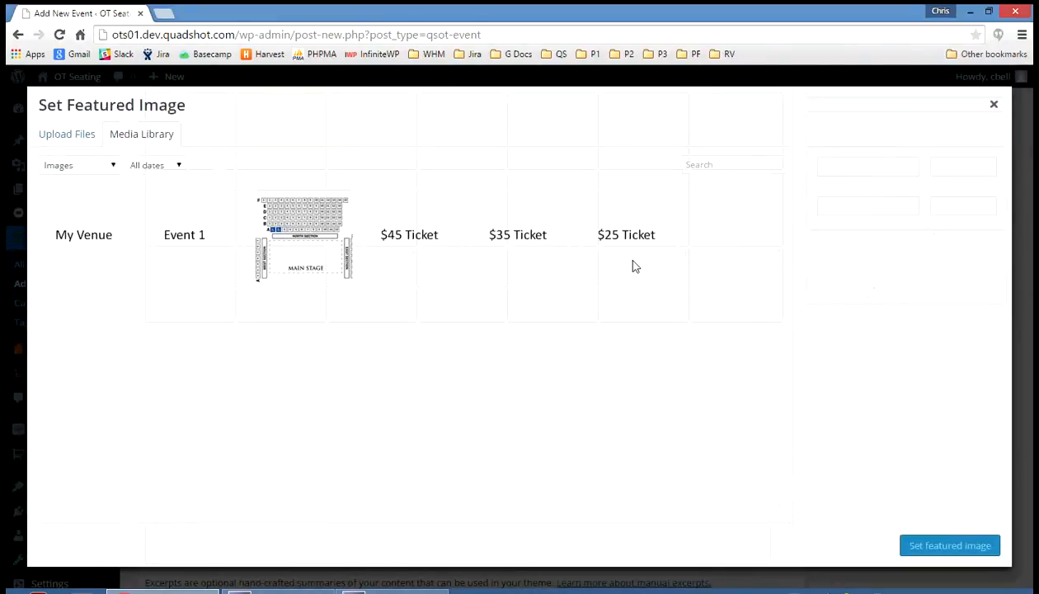
click(204, 239)
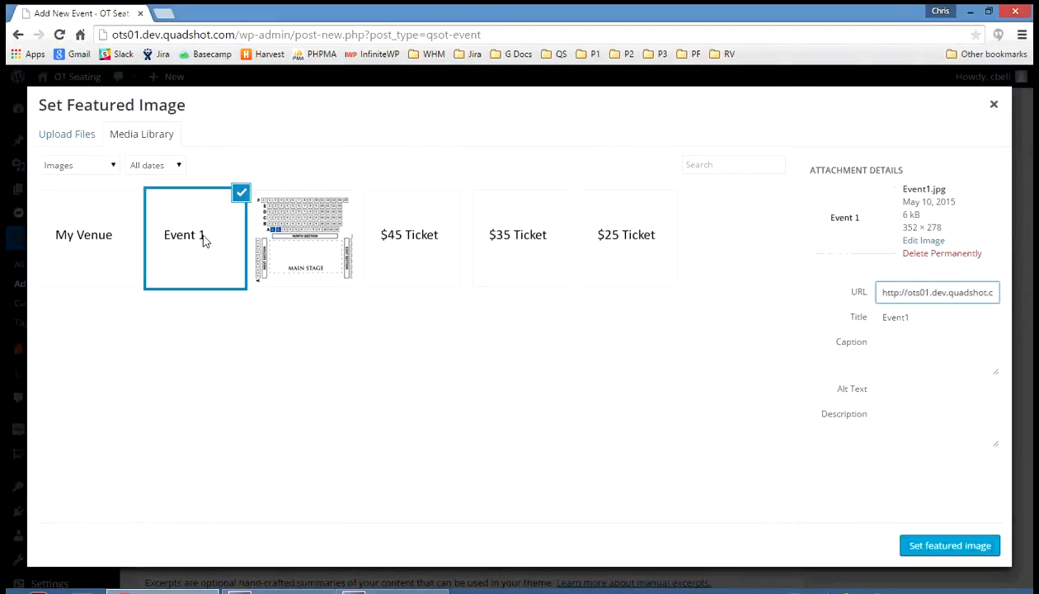
click(930, 547)
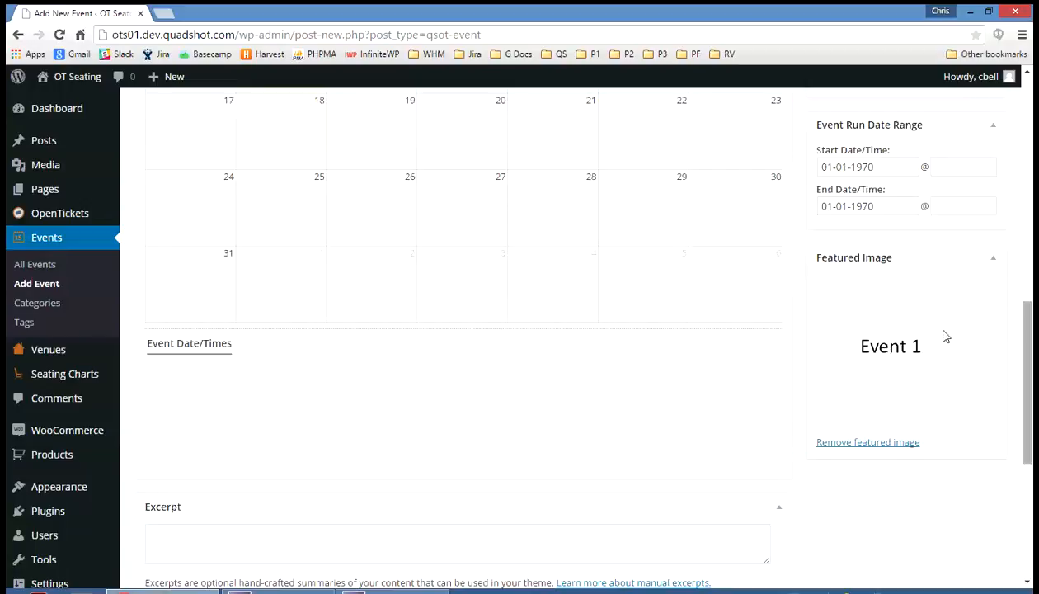
- Start a new event date and set its start date to 05-30-2015
scroll(990, 350, up, 3)
scroll(824, 346, up, 3)
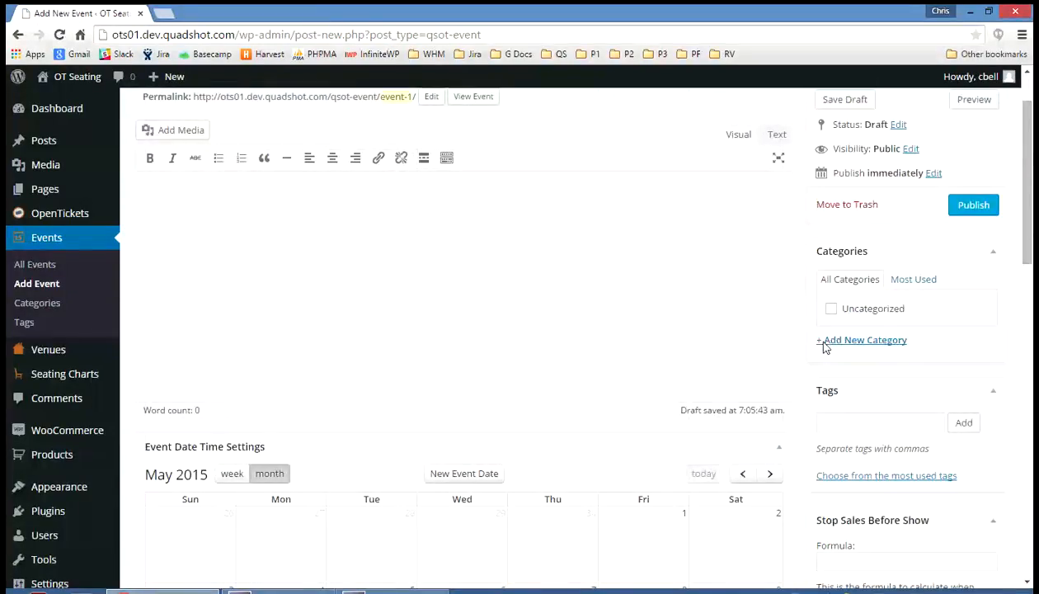
scroll(411, 355, up, 2)
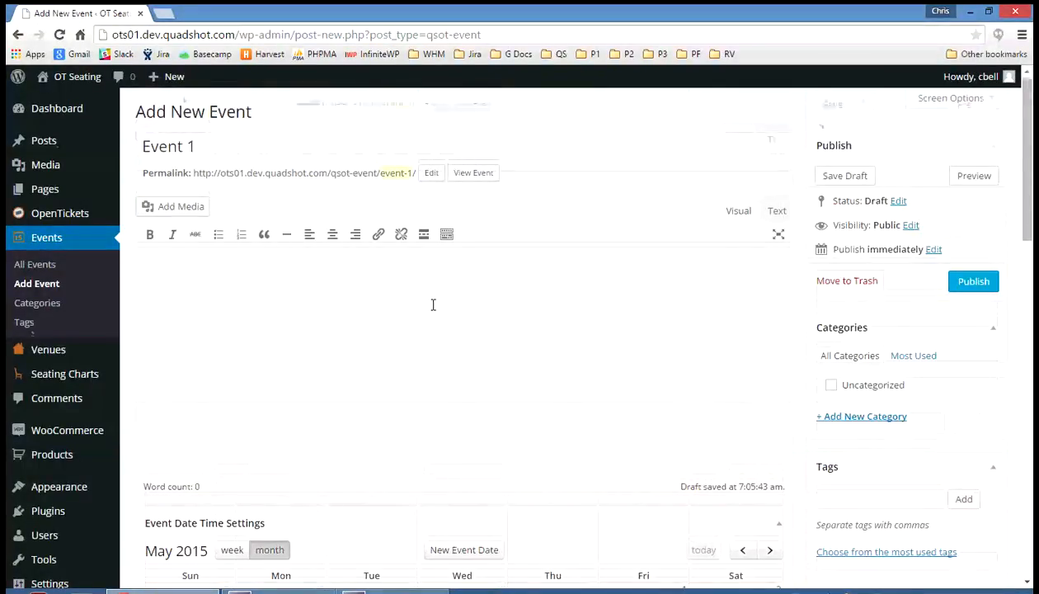
scroll(432, 303, down, 1)
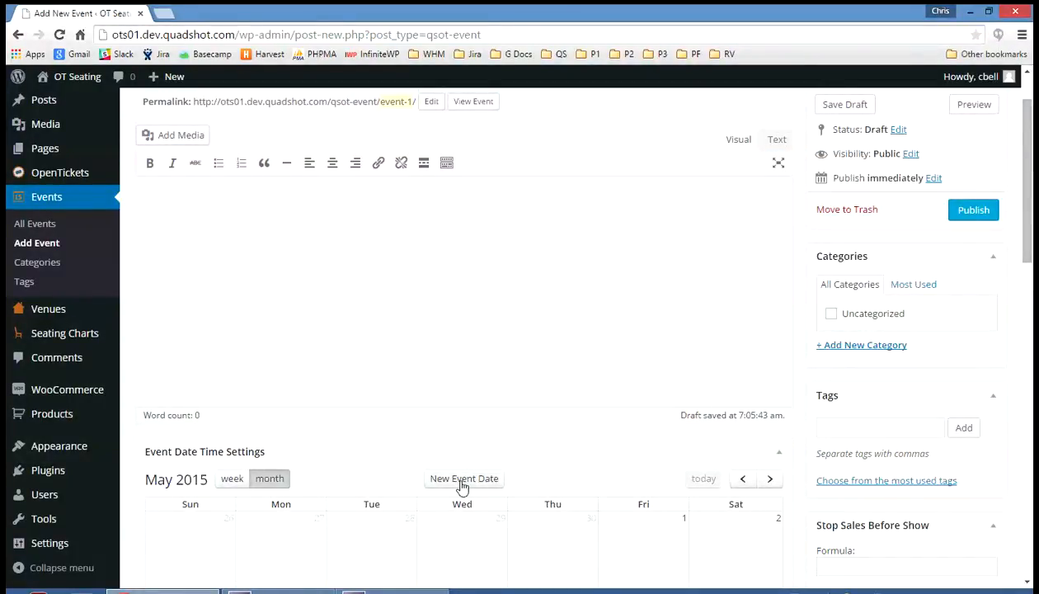
click(463, 479)
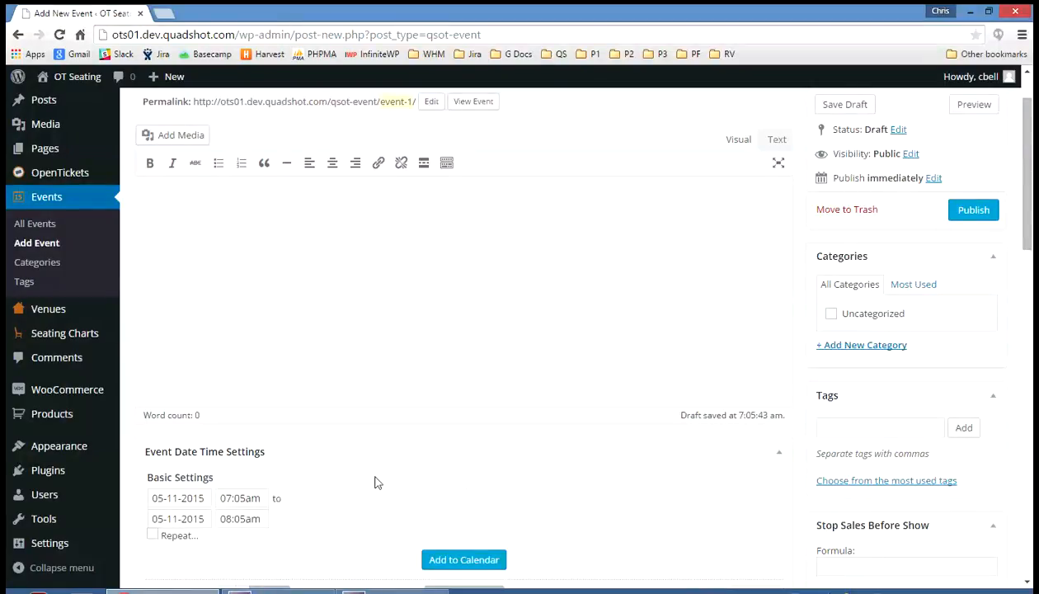
click(183, 499)
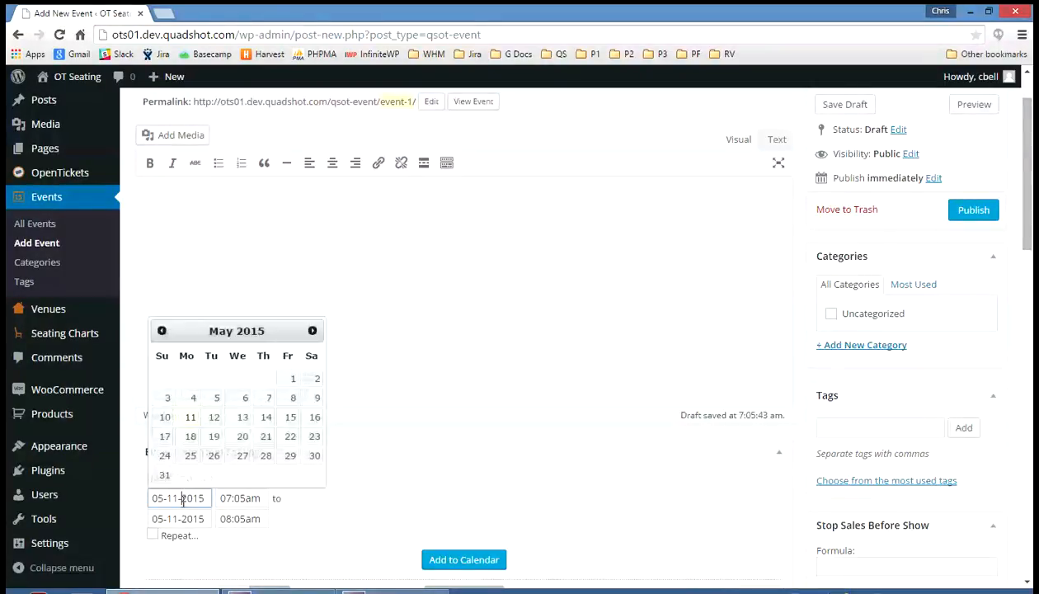
click(314, 456)
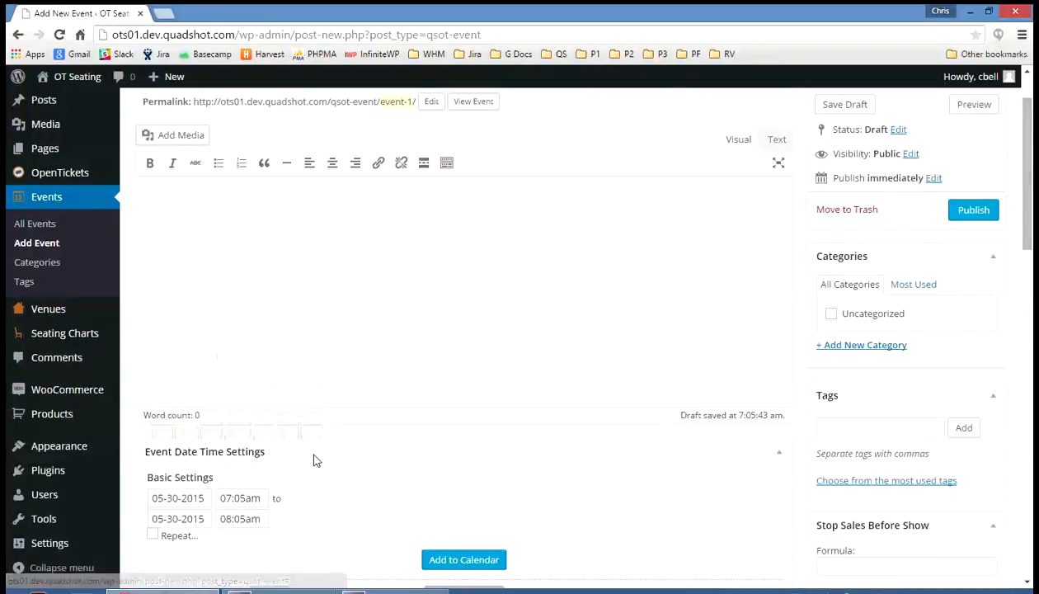
- Set the event time from 8pm to 10pm and add the date to the calendar
click(266, 498)
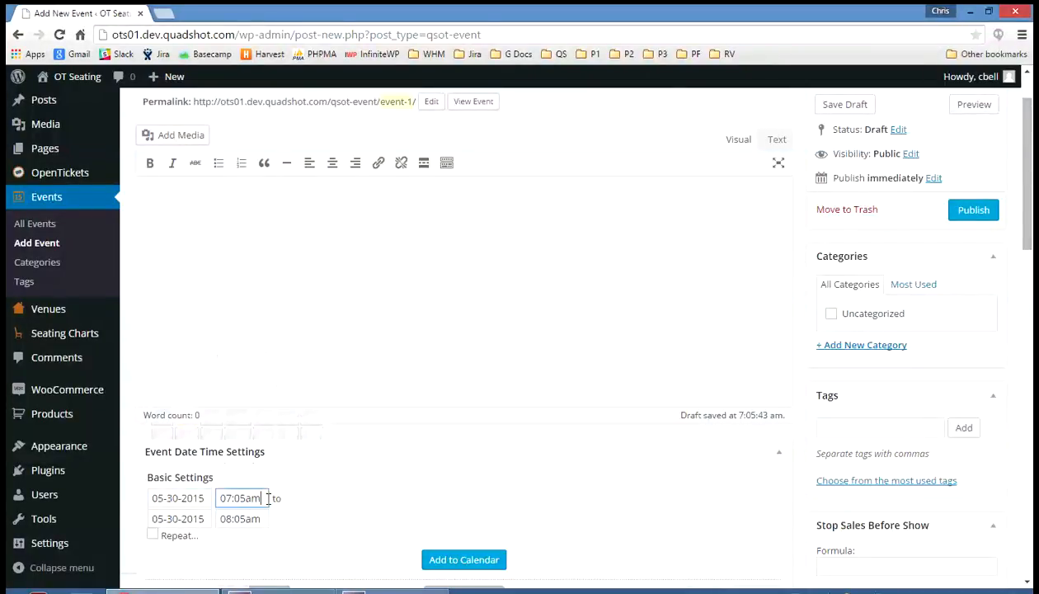
drag(266, 498, 208, 498)
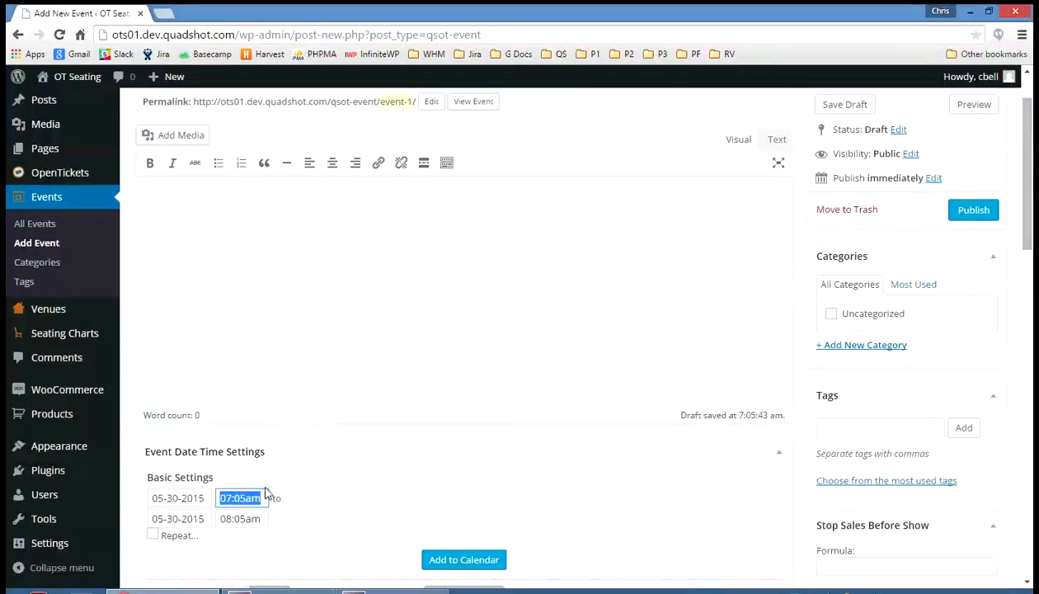
text(8pm)
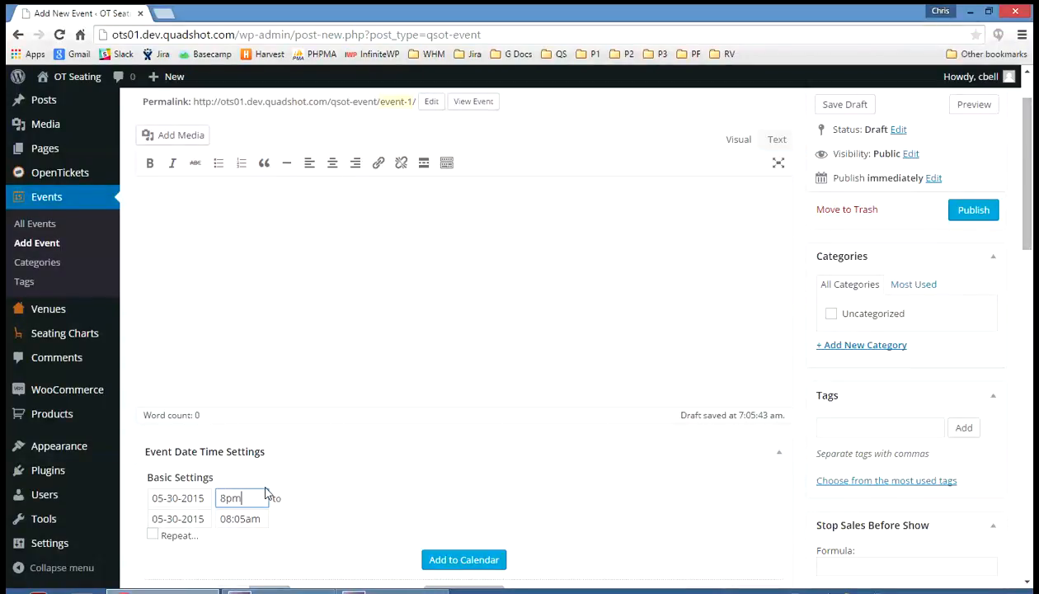
key(Tab)
text(10pm)
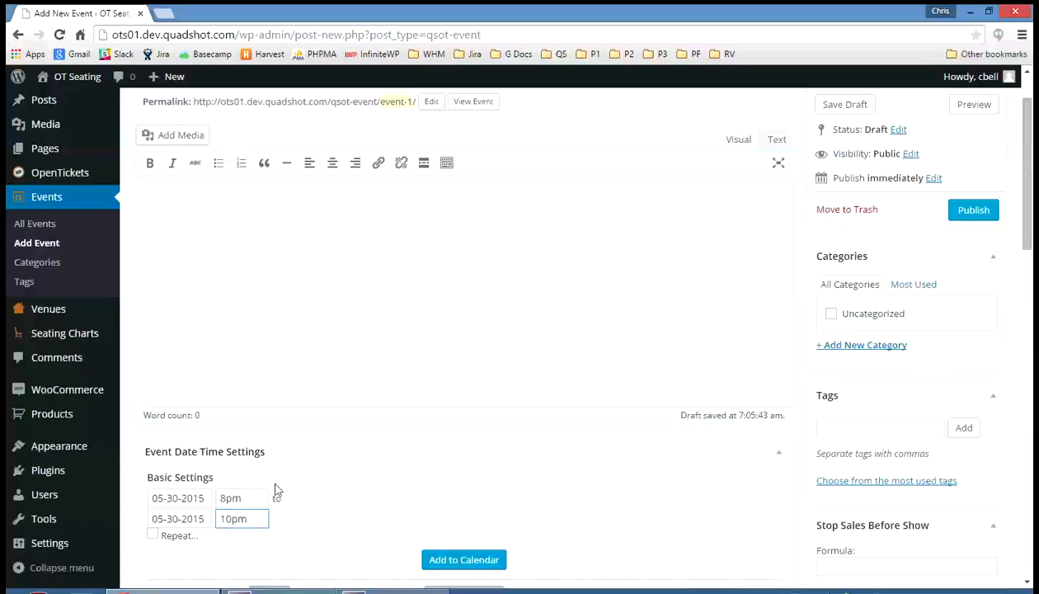
click(441, 561)
- Select the 05-30-2015 entry in the event dates and set its status to Published
scroll(446, 549, down, 2)
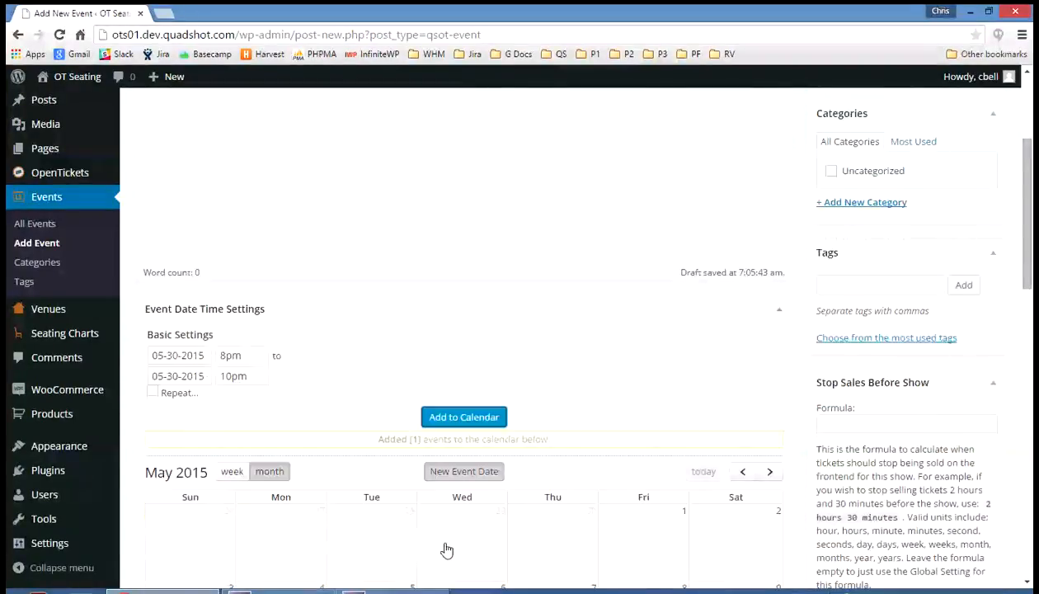
scroll(446, 549, down, 6)
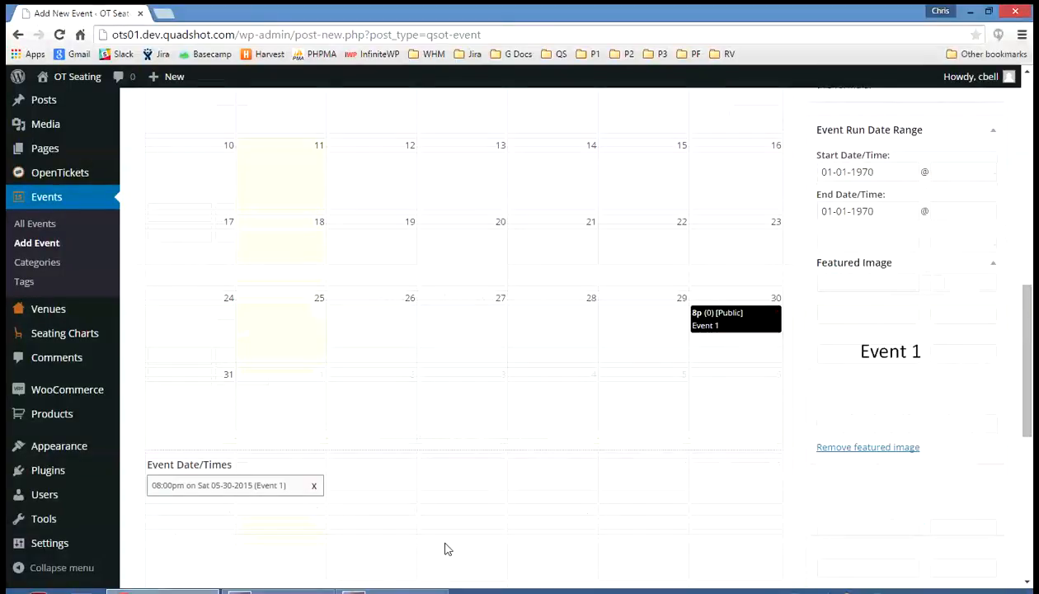
click(290, 489)
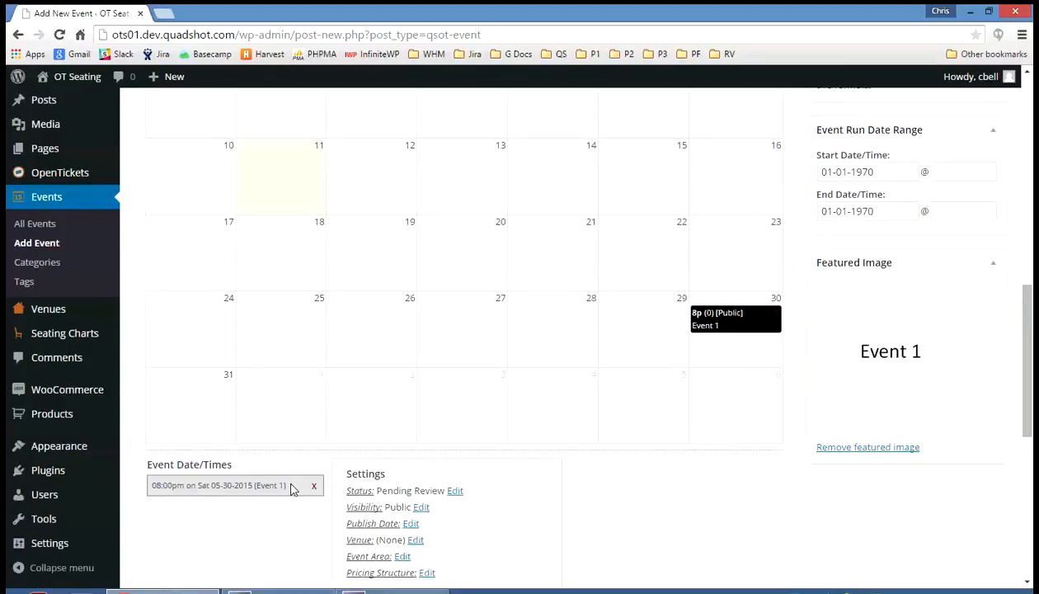
scroll(559, 471, down, 3)
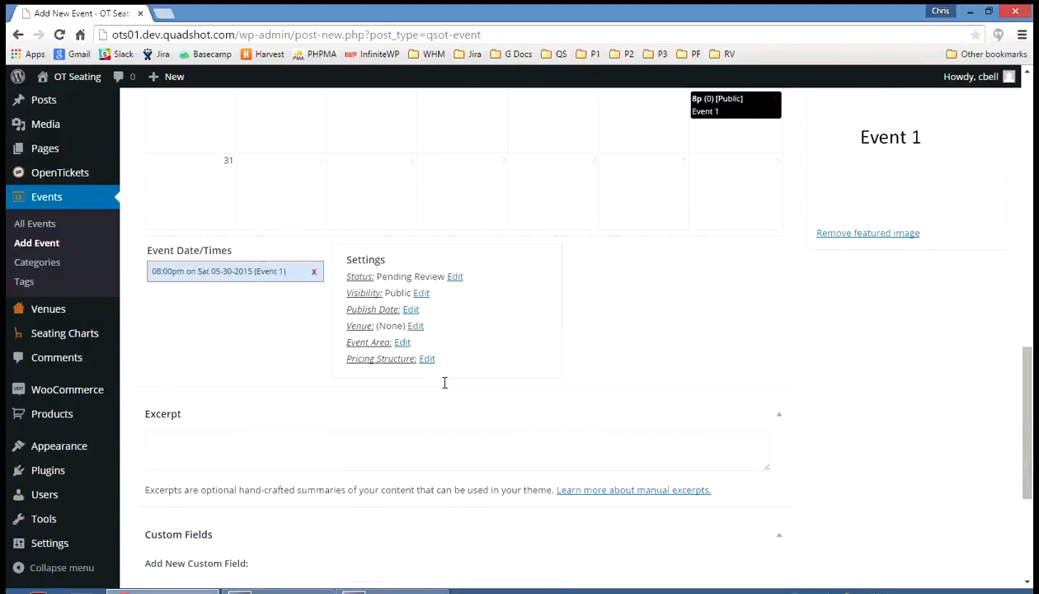
click(455, 277)
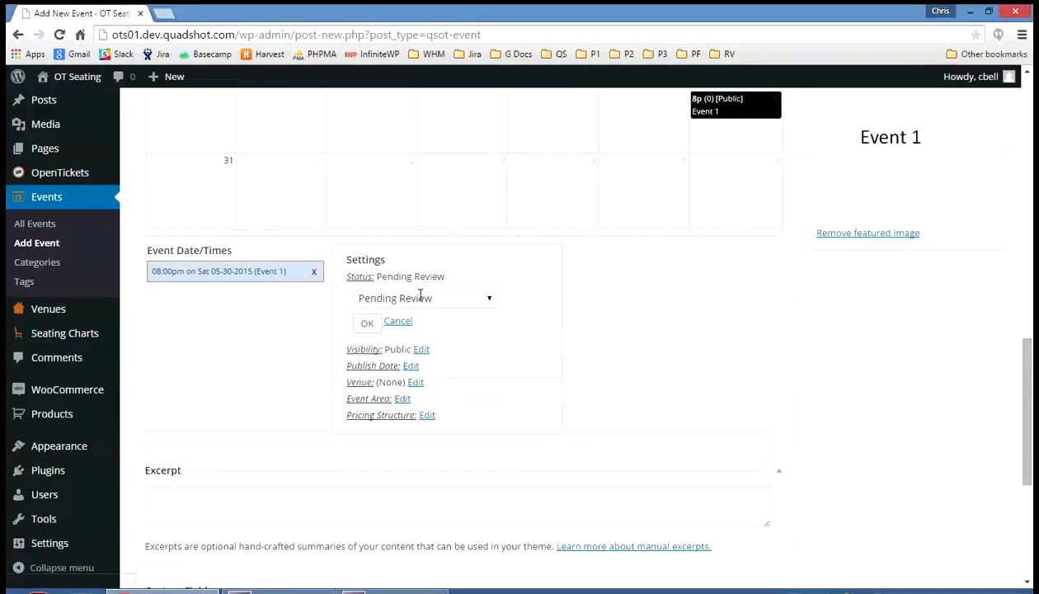
click(420, 297)
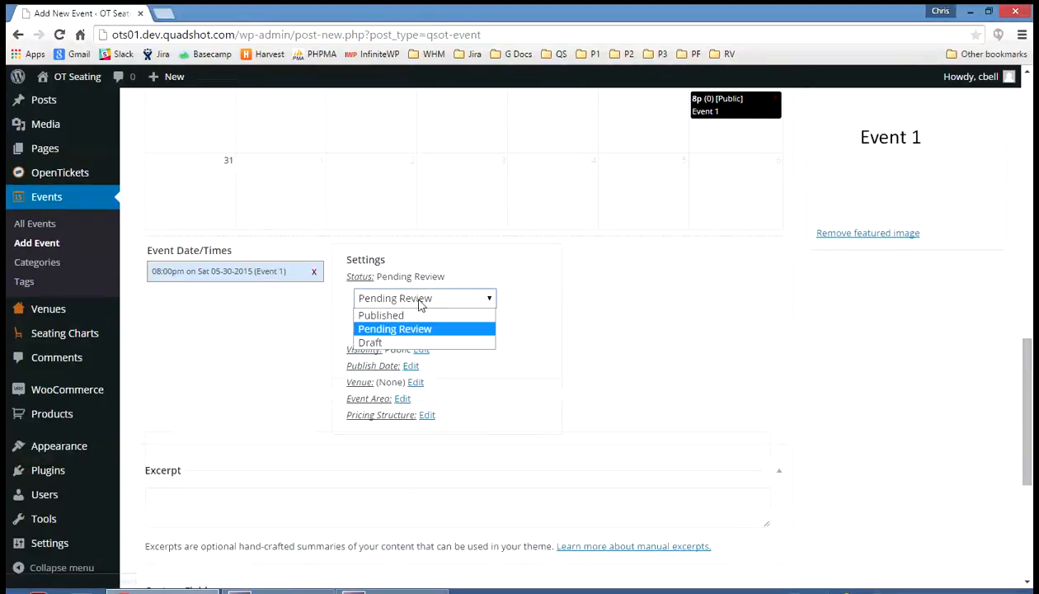
click(407, 320)
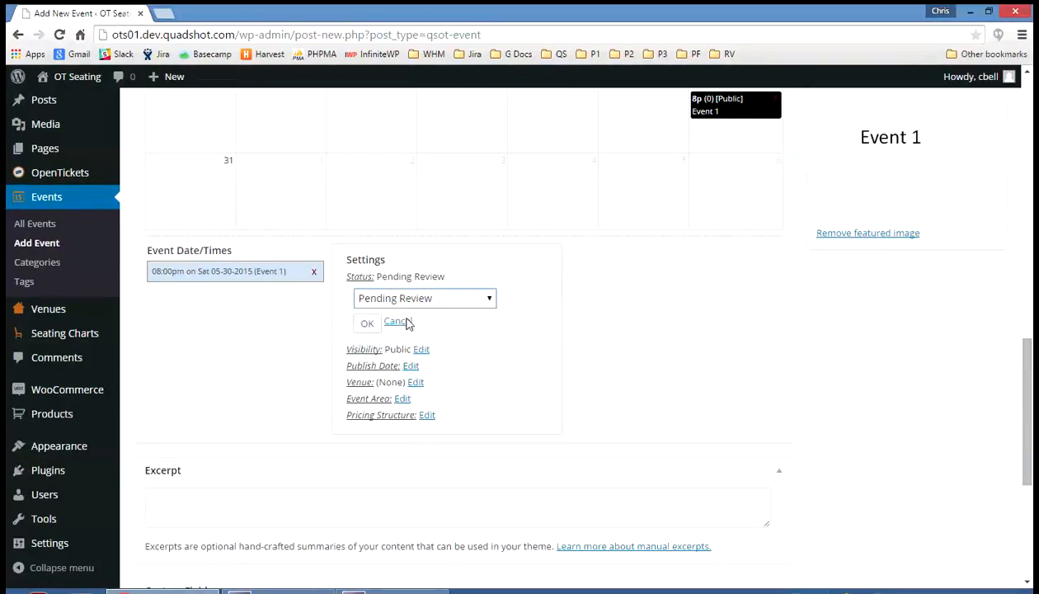
click(361, 326)
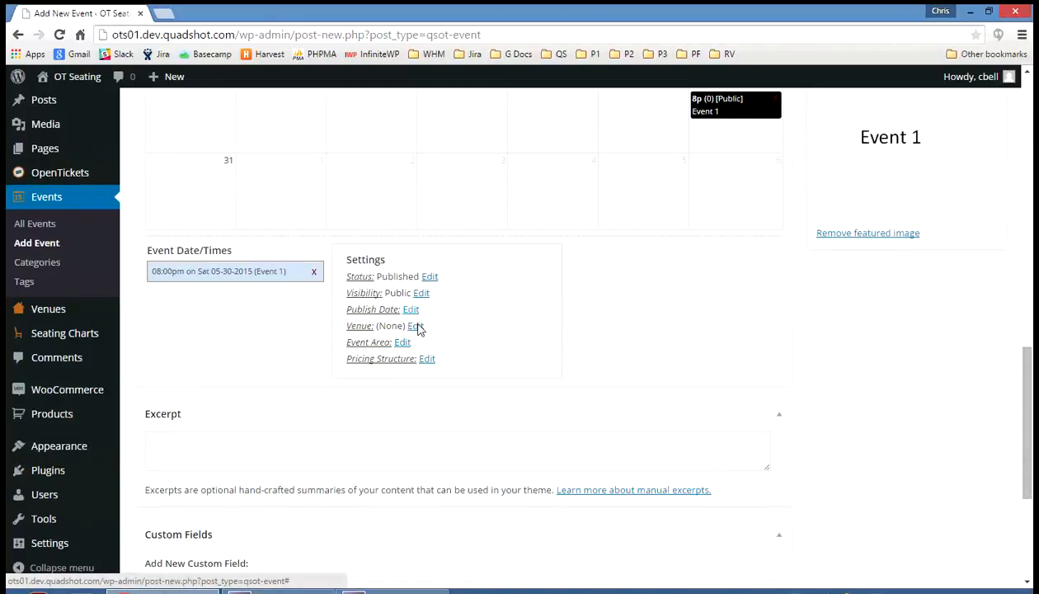
- Set the venue of the selected event date to My Venue
click(416, 326)
click(418, 347)
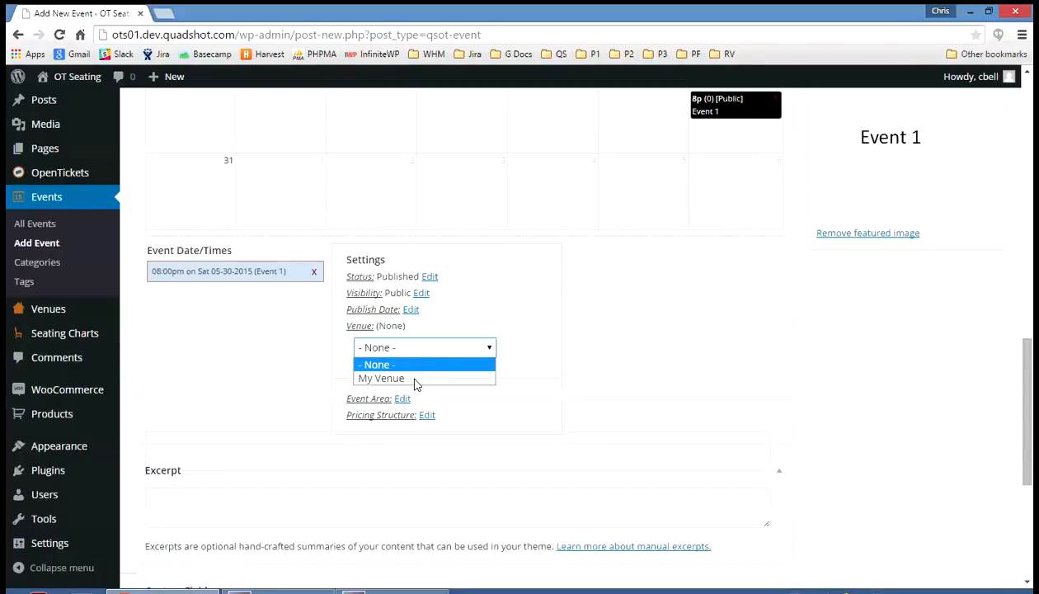
click(415, 379)
click(366, 373)
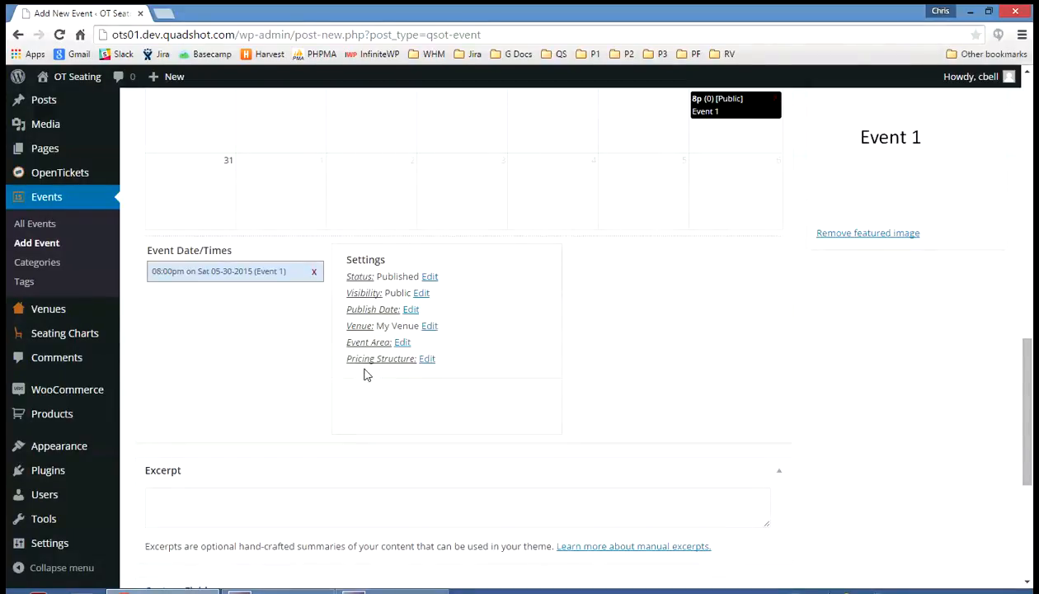
- Set the event area of the selected event date to Seating1 / Evening Ticket ($35)
click(403, 343)
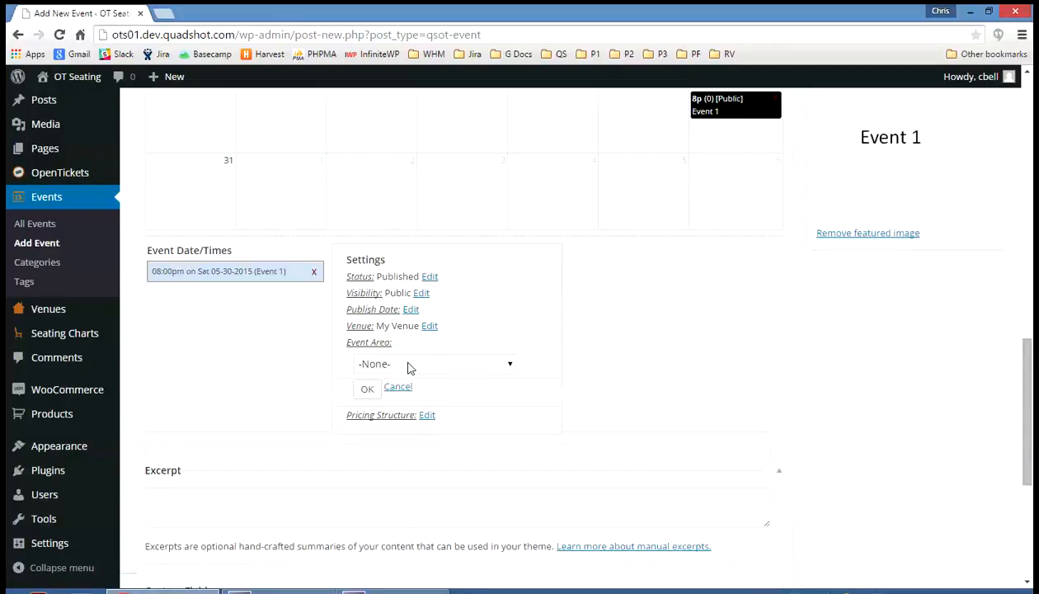
click(410, 365)
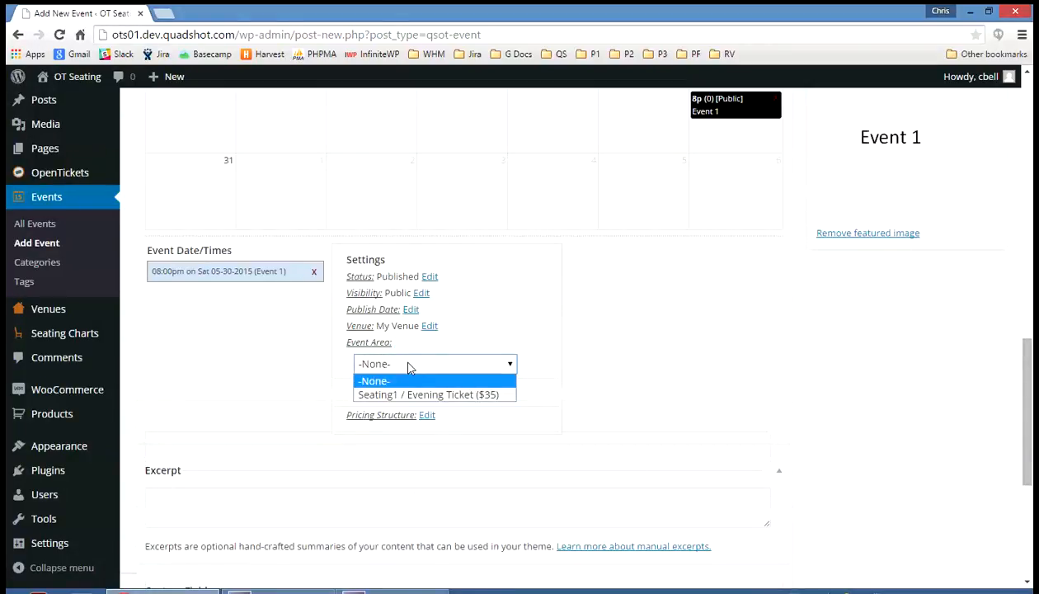
click(405, 394)
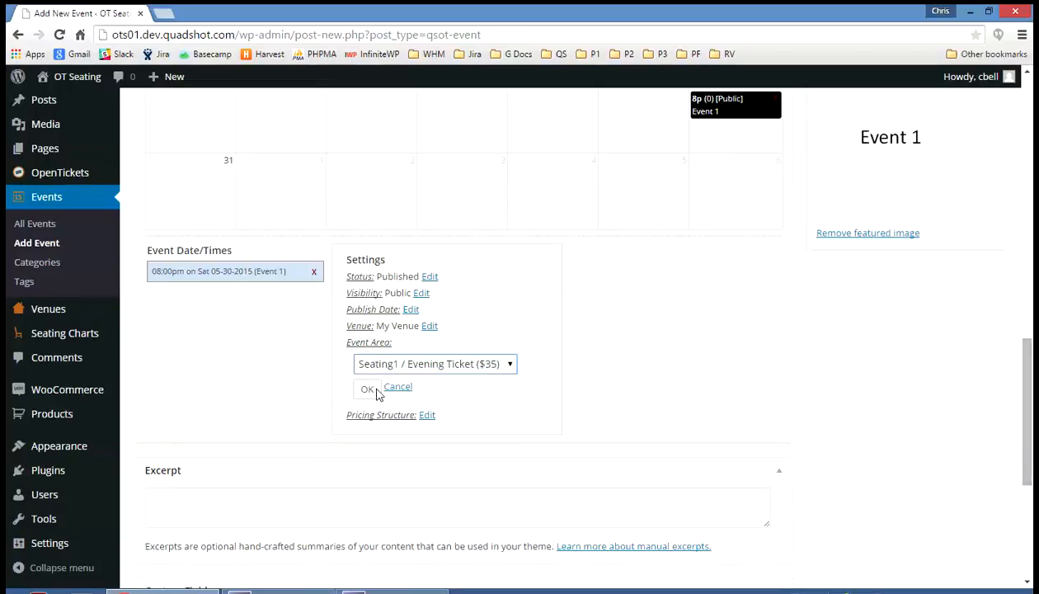
click(367, 389)
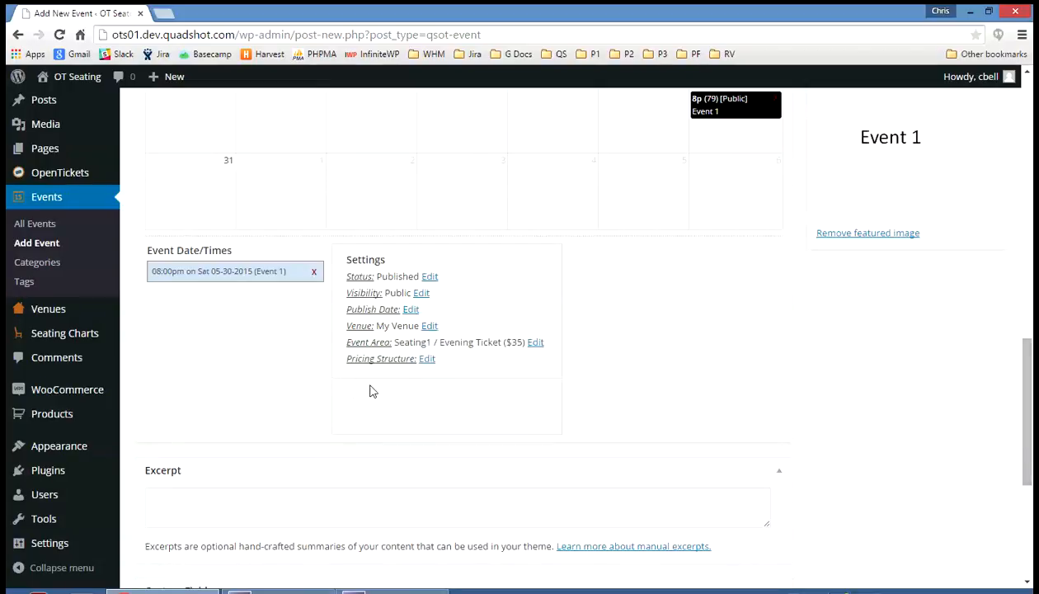
- Set the pricing structure of the selected event date to Evening
click(427, 361)
click(428, 381)
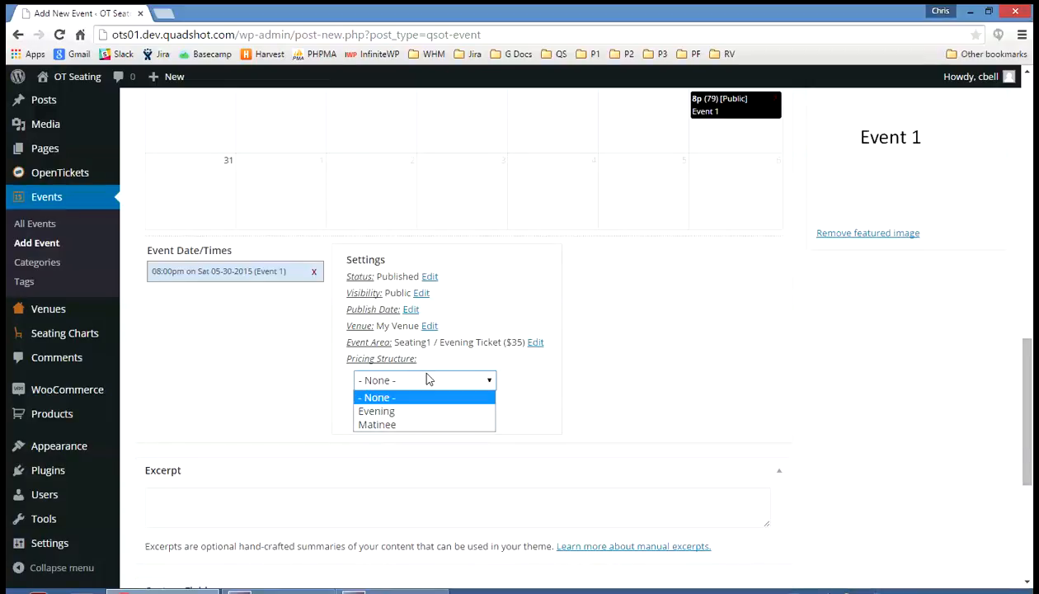
click(398, 411)
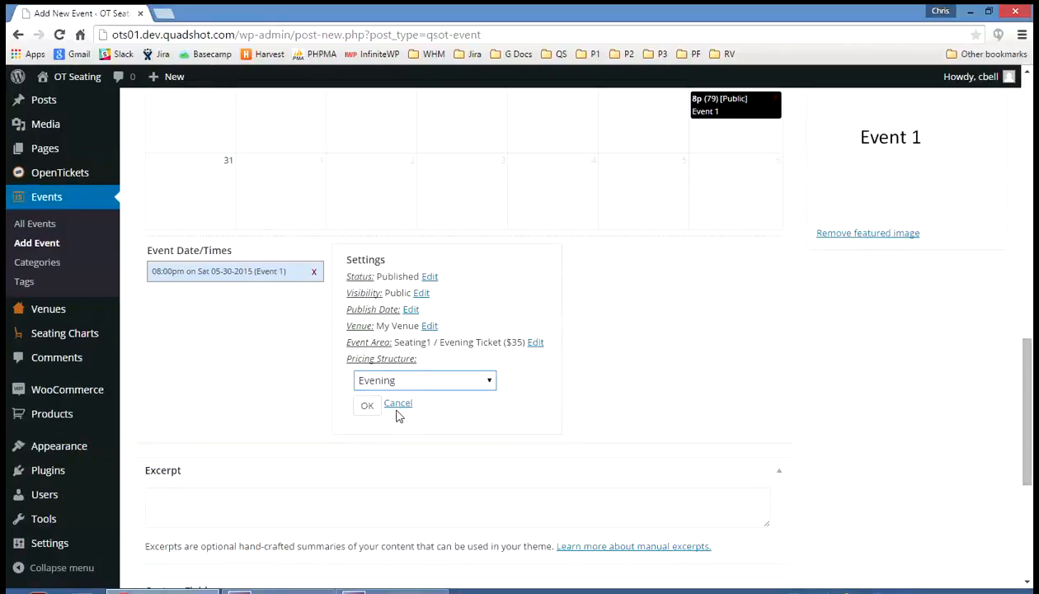
click(368, 406)
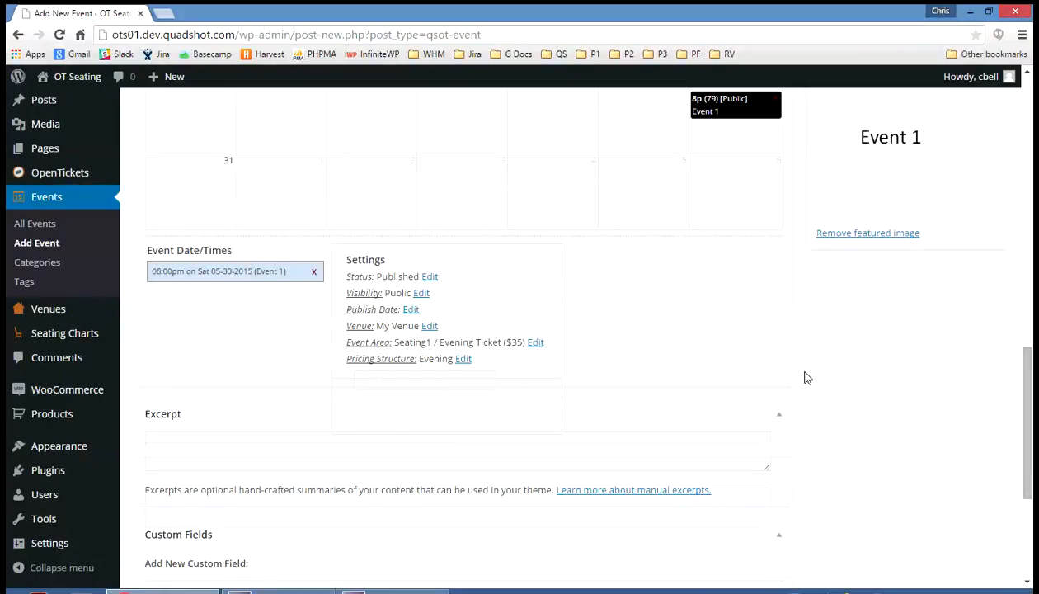
- Publish Event 1 with its configured date settings
scroll(800, 371, up, 2)
scroll(798, 347, up, 9)
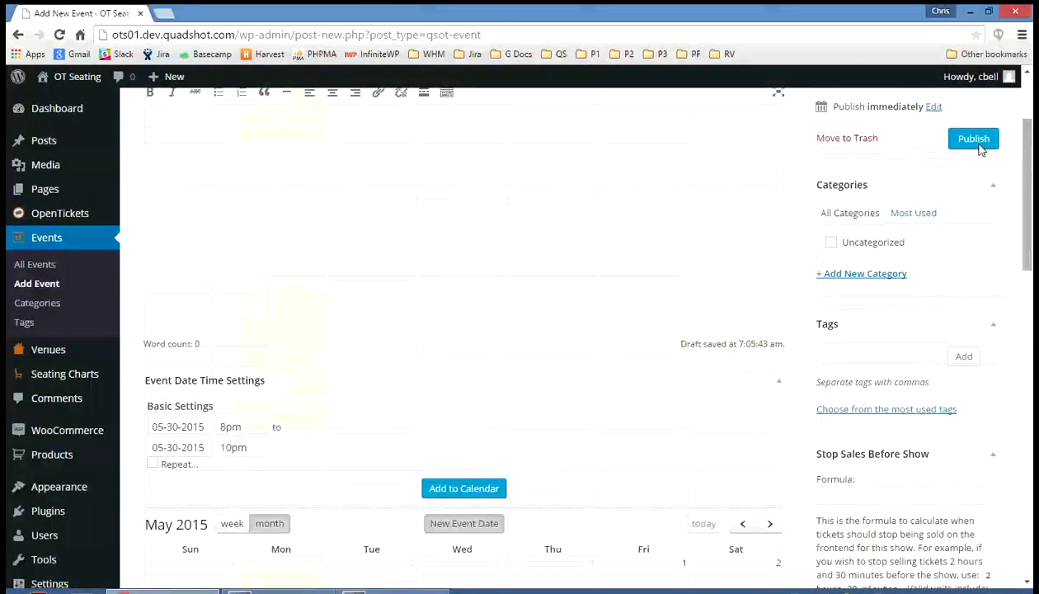
click(974, 141)
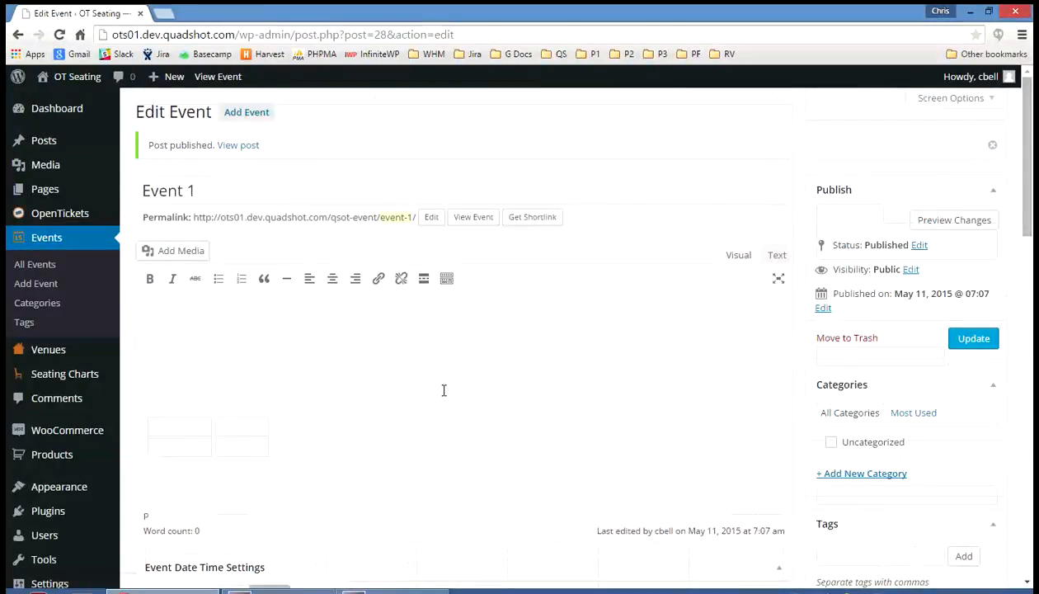
- Open the public page of the 05-30-2015 8:00pm date from the event's date list
scroll(444, 390, down, 8)
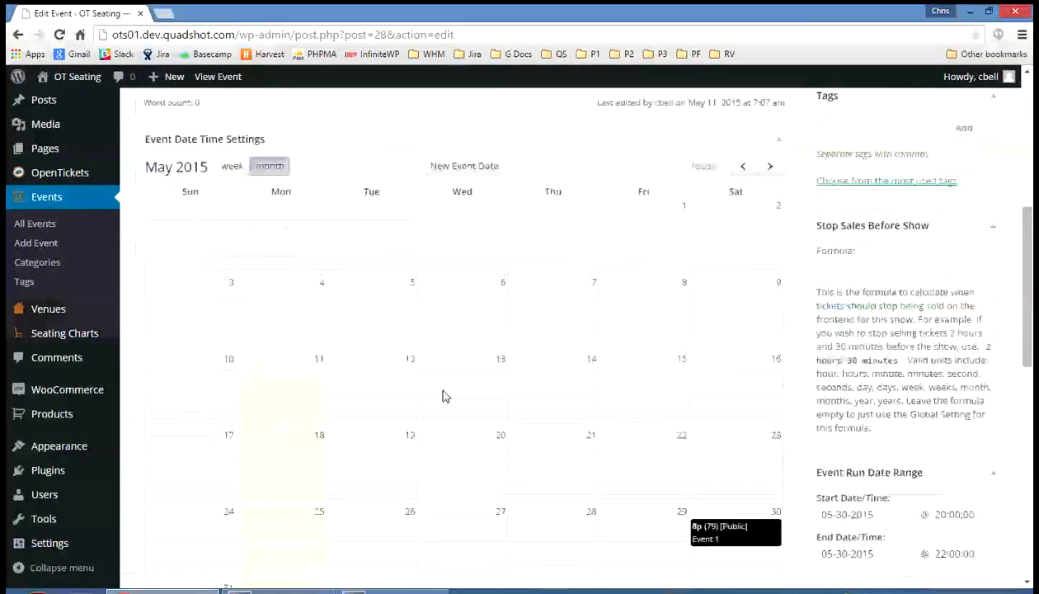
scroll(444, 397, down, 3)
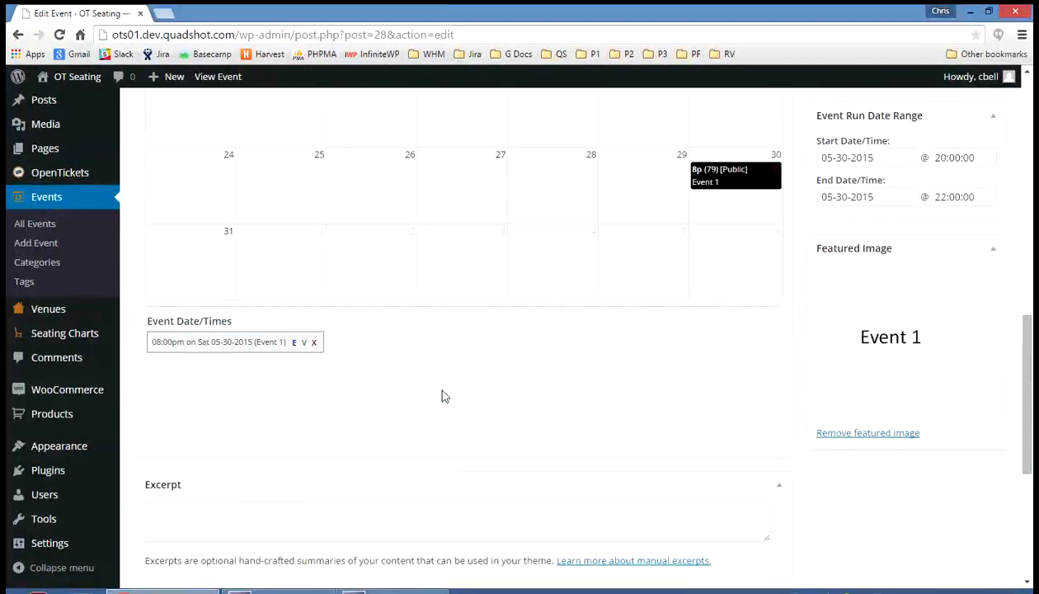
click(304, 345)
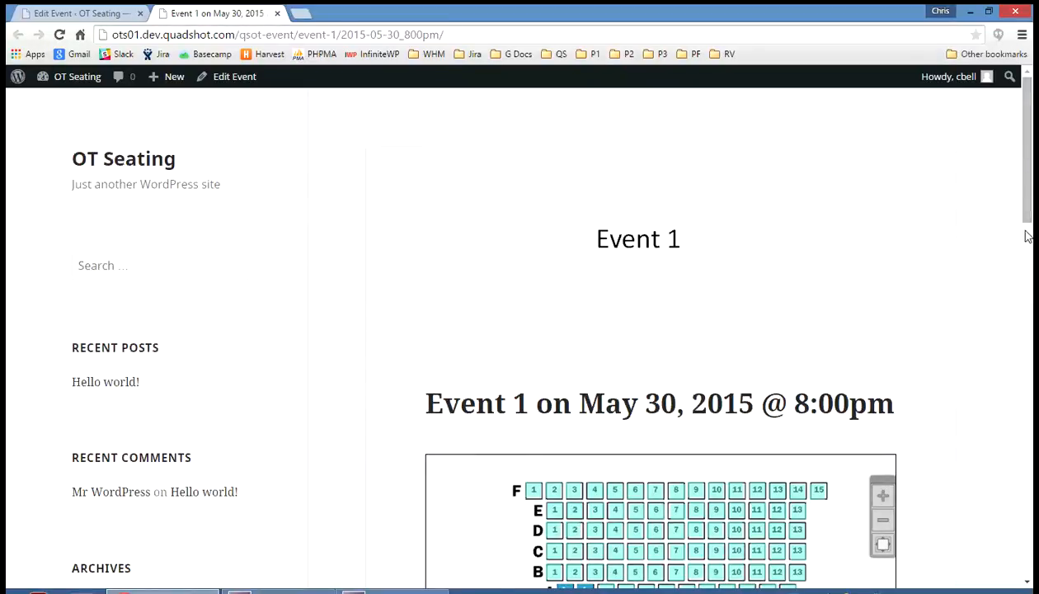
- Reserve seats NORTH-D-1 and NORTH-D-2 on the event page's seating chart
scroll(1028, 236, down, 3)
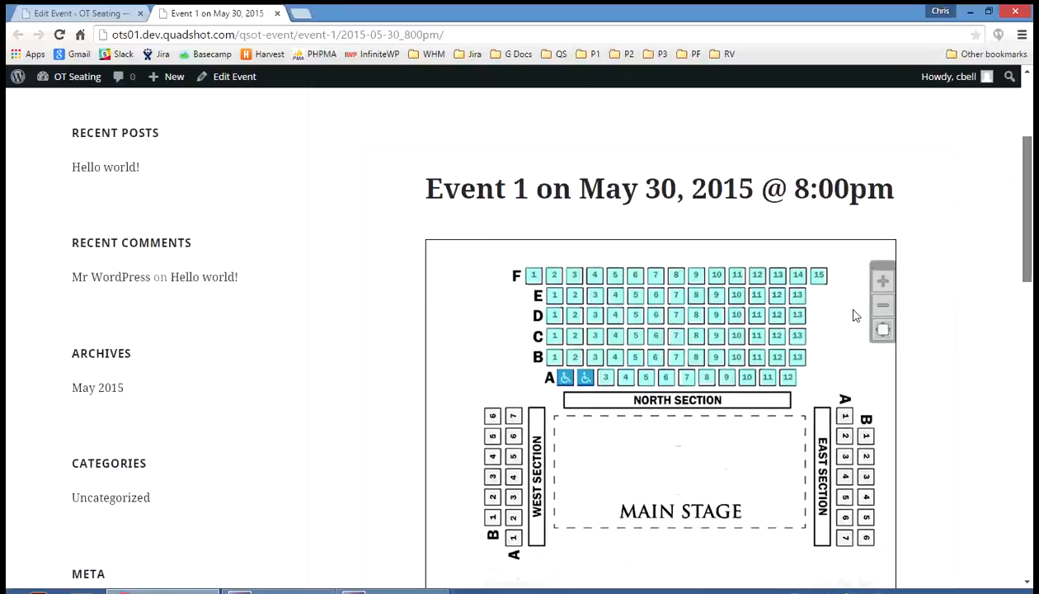
scroll(855, 315, down, 2)
scroll(857, 313, down, 3)
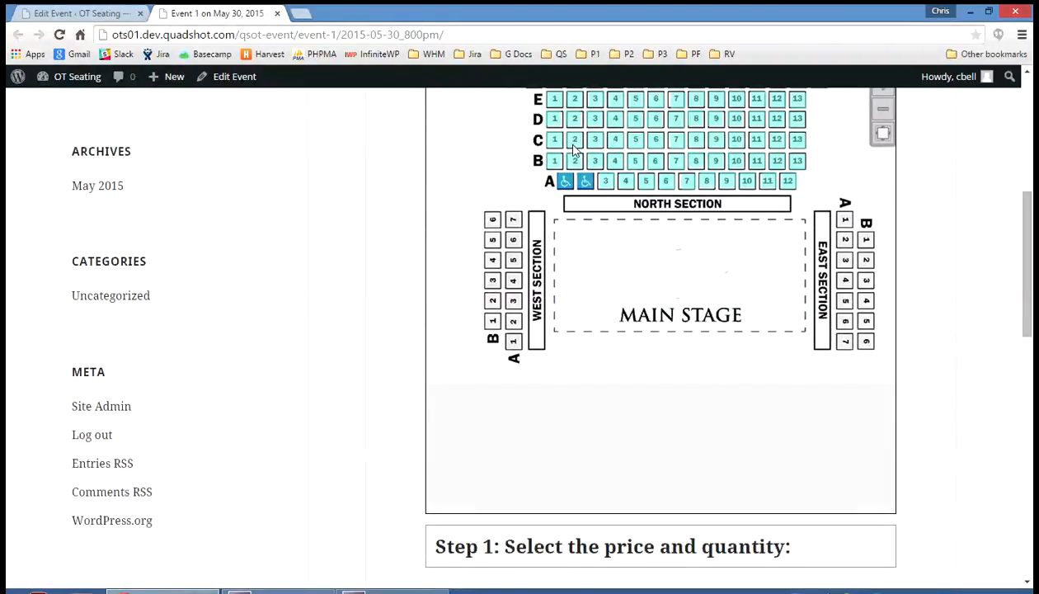
scroll(573, 150, up, 1)
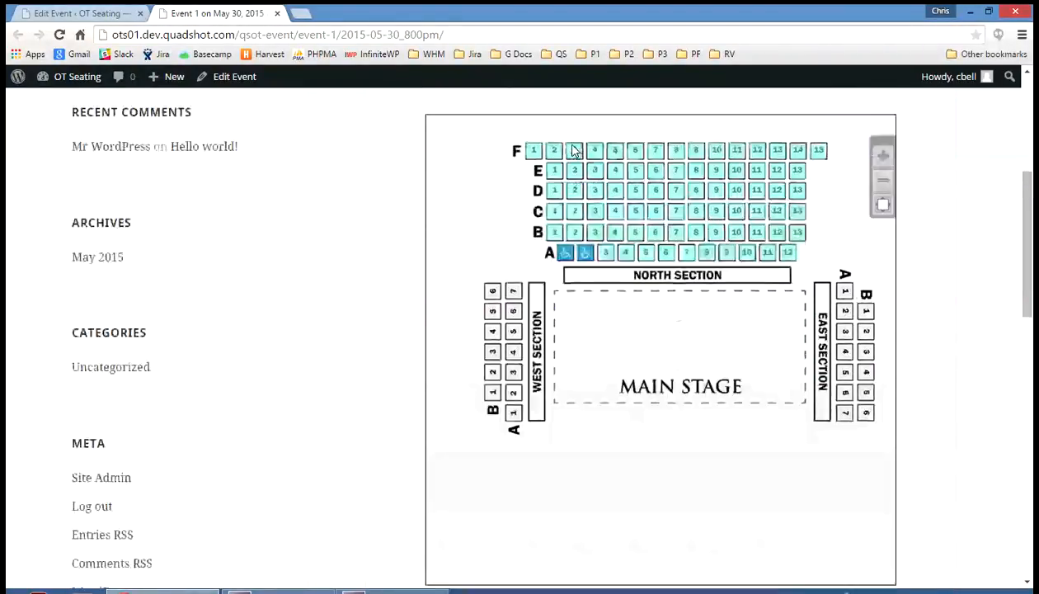
click(555, 191)
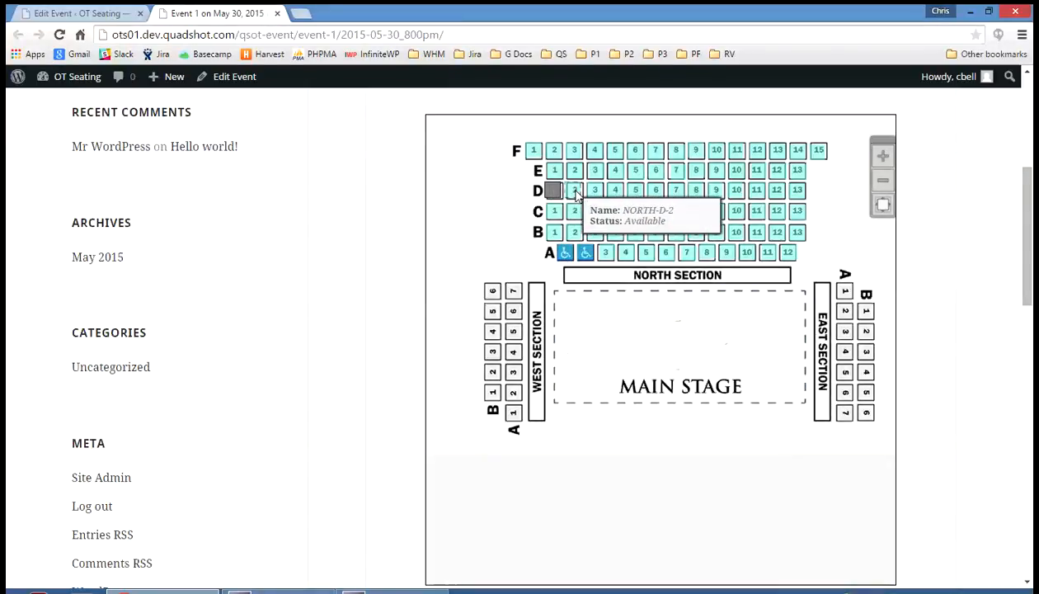
click(574, 191)
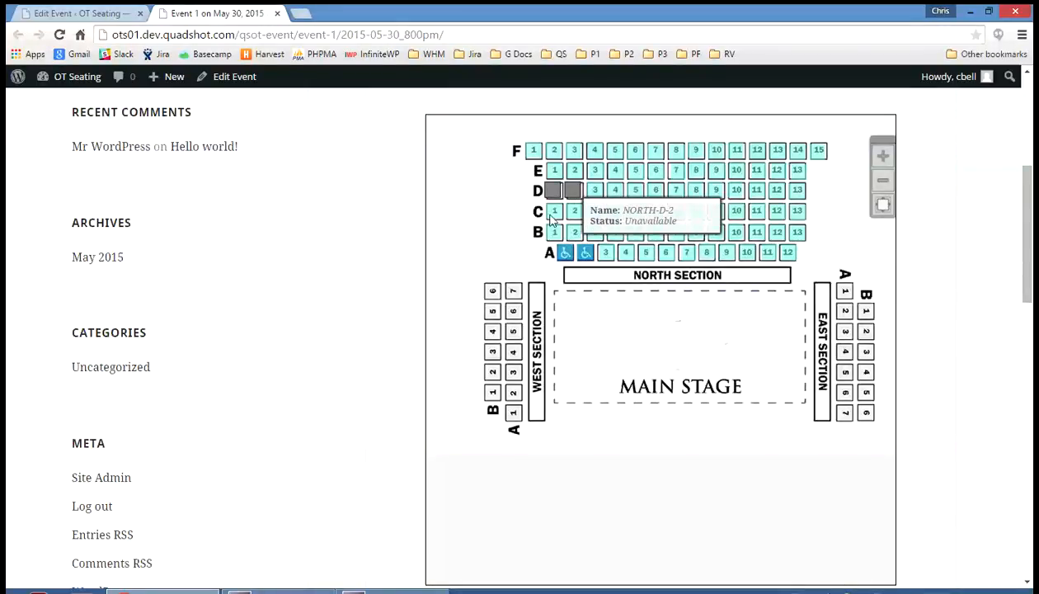
- Proceed to the cart with the two reserved seats and review the ticket lines and cart totals
scroll(493, 285, down, 2)
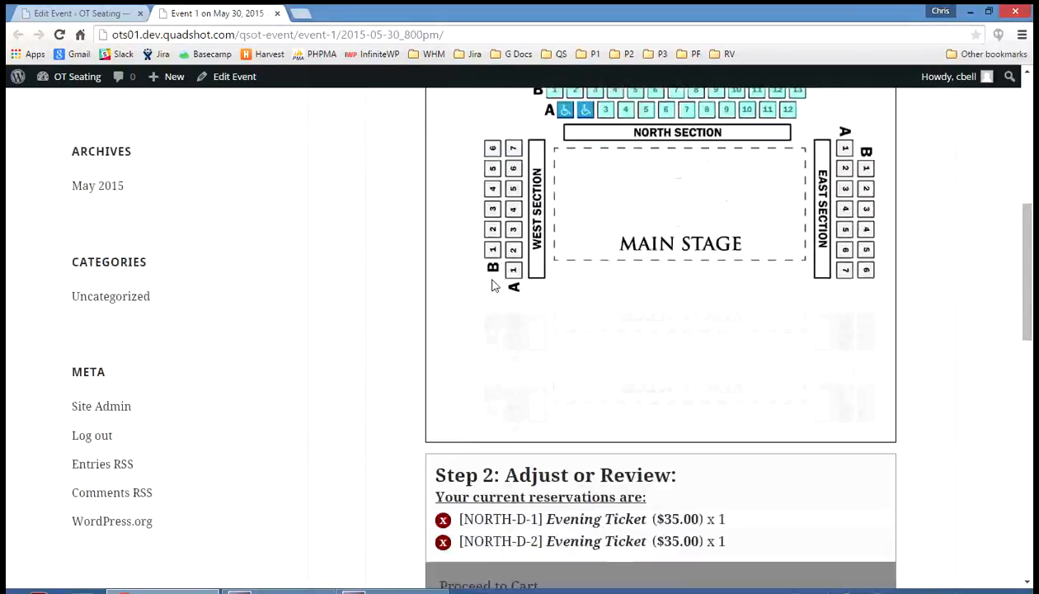
scroll(493, 286, down, 3)
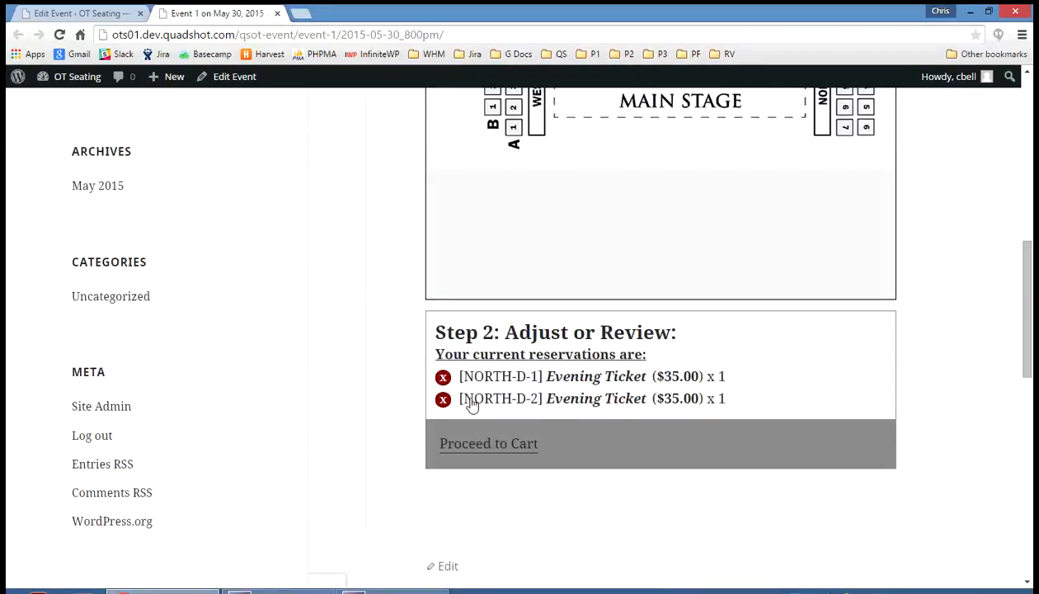
click(499, 443)
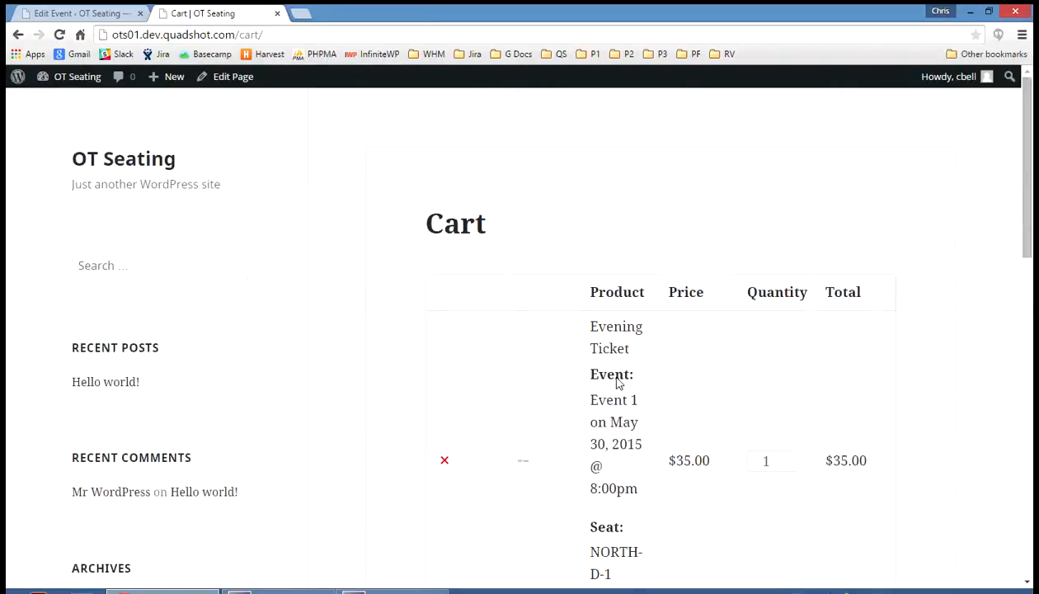
scroll(619, 384, down, 5)
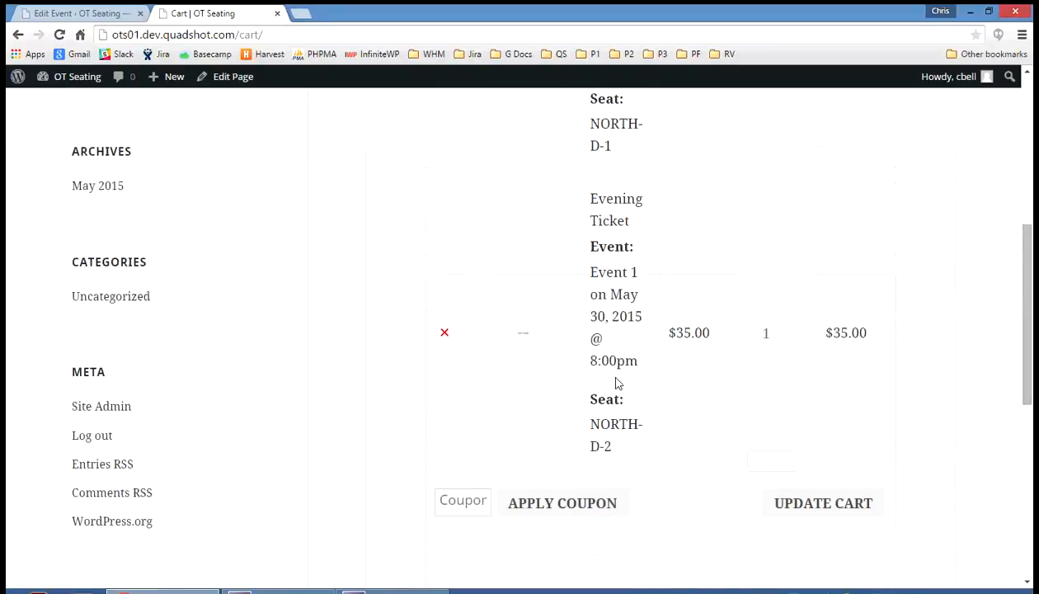
scroll(619, 384, down, 3)
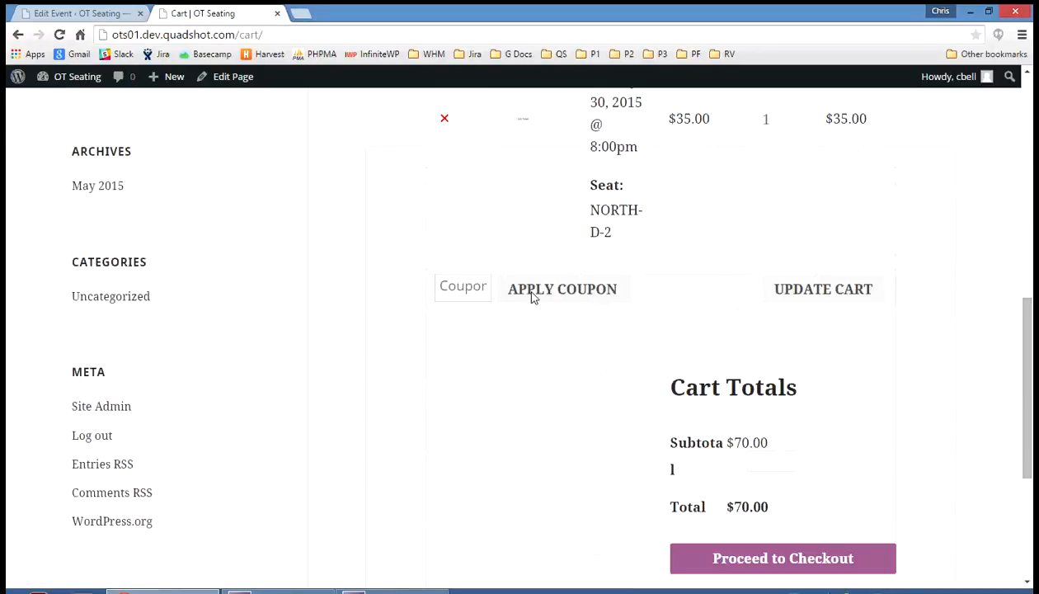
scroll(789, 443, down, 2)
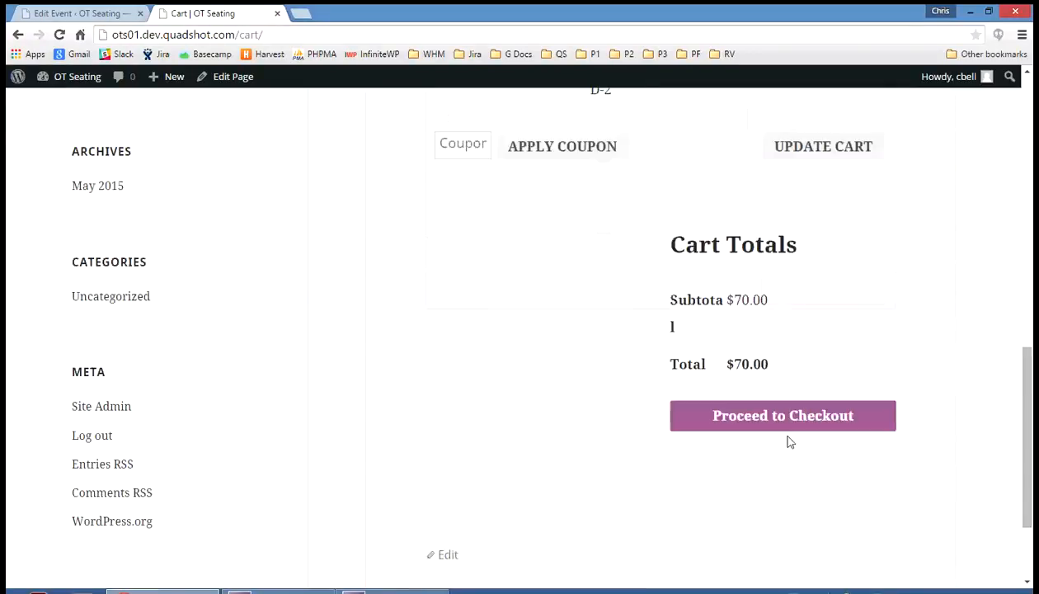